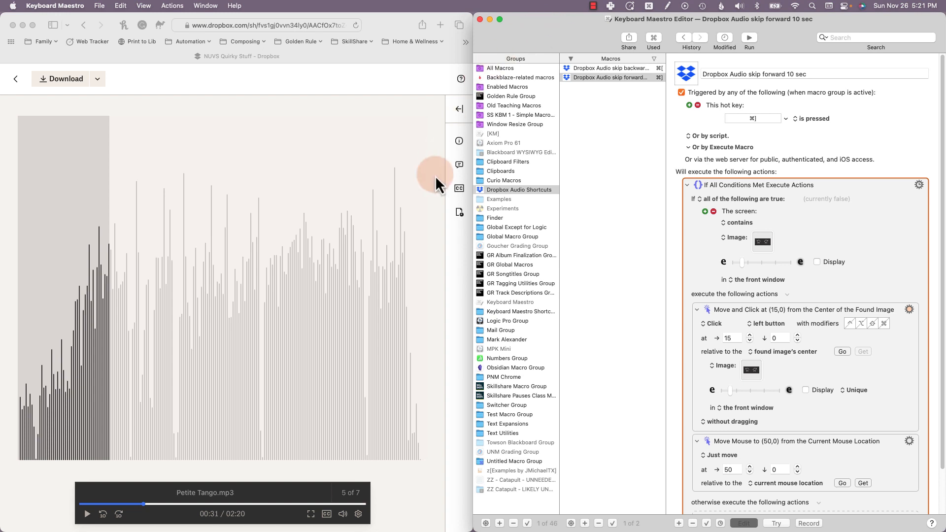
Step: Switch to Safari and run the skip-forward macro five times on Petite Tango.mp3 in the Dropbox player
{"action": "left_click", "coordinate": [326, 57]}
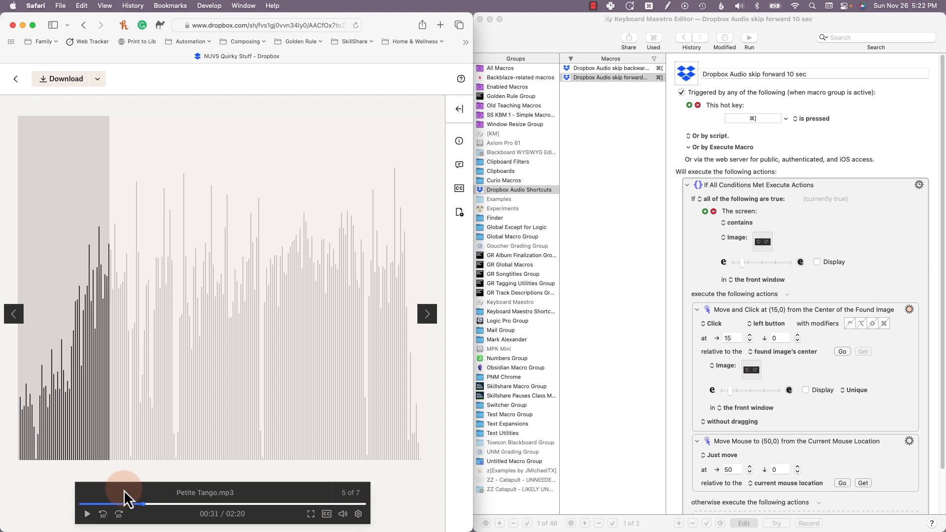
{"action": "key", "text": "super+]"}
{"action": "key", "text": "super+]"}
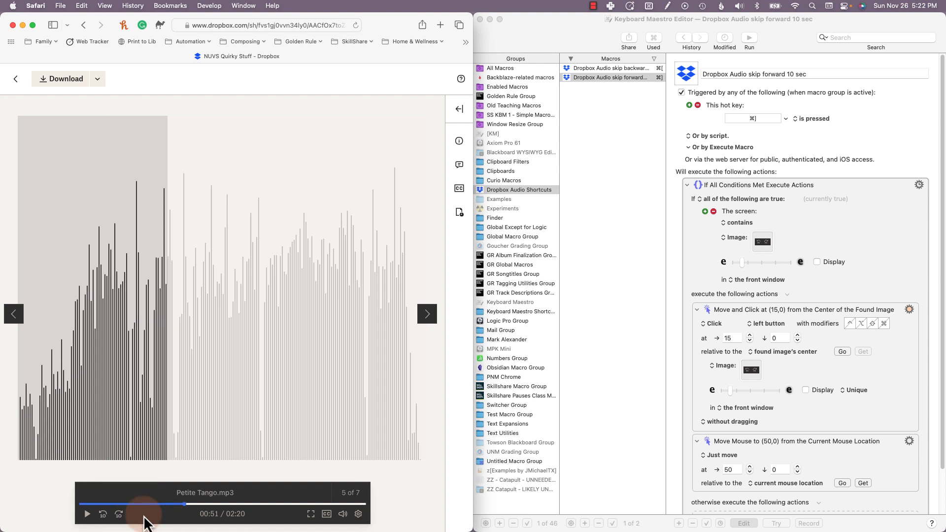
{"action": "key", "text": "super+]"}
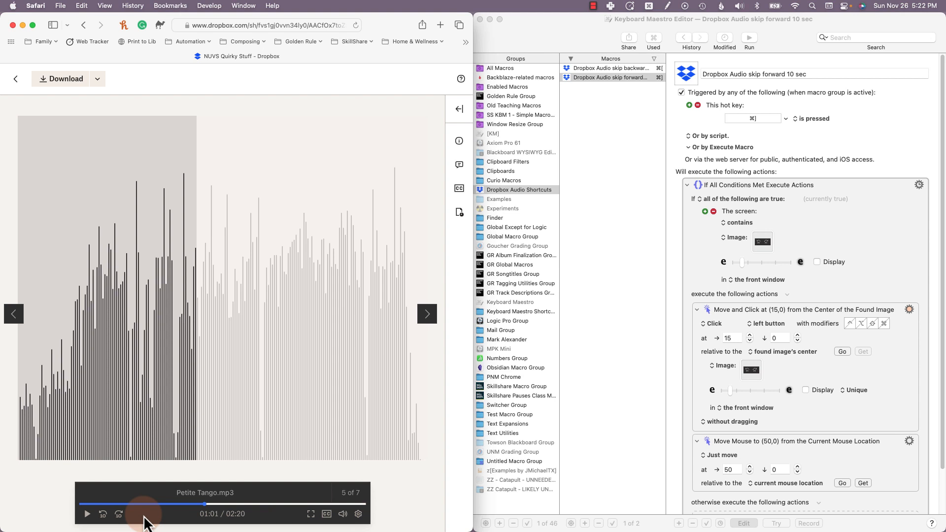
{"action": "key", "text": "super+bracketright"}
{"action": "key", "text": "super+bracketright"}
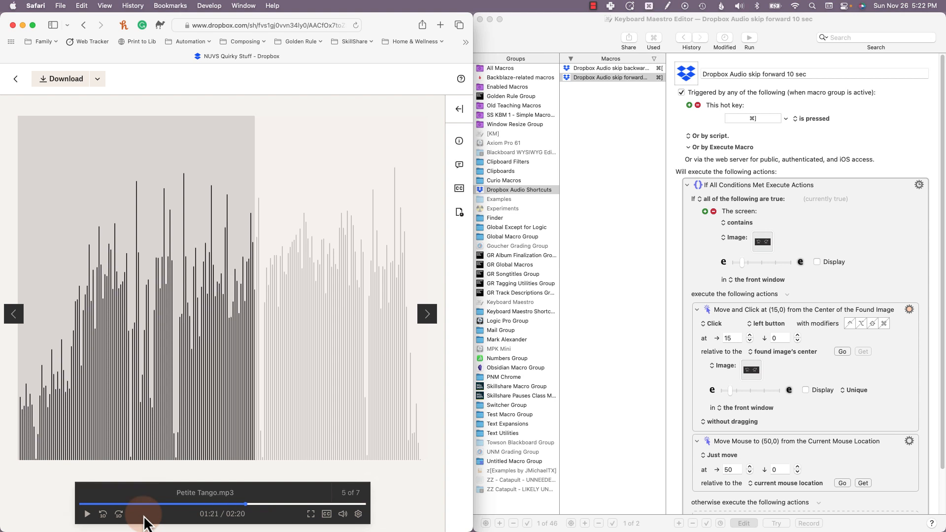
Step: Run the skip-backward macro three times on the same audio file
{"action": "key", "text": "super+bracketleft"}
{"action": "key", "text": "super+bracketleft"}
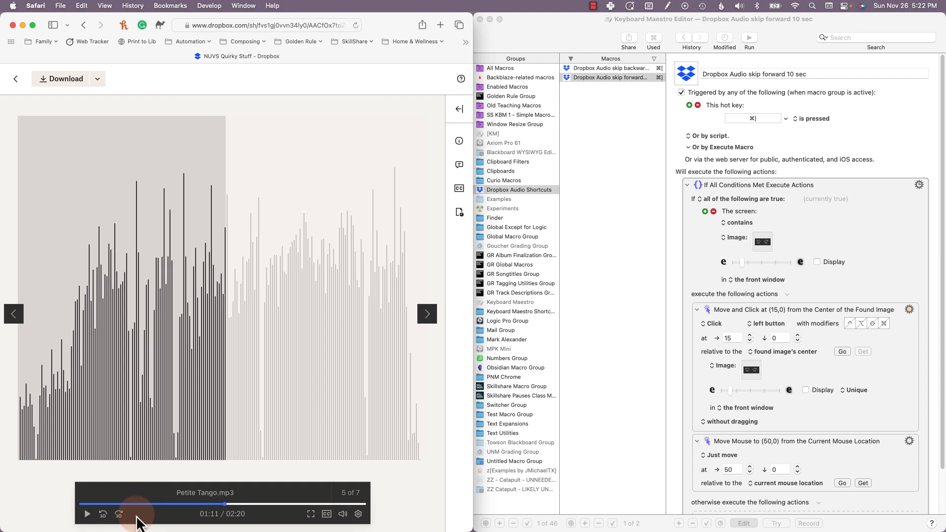
{"action": "key", "text": "super+bracketleft"}
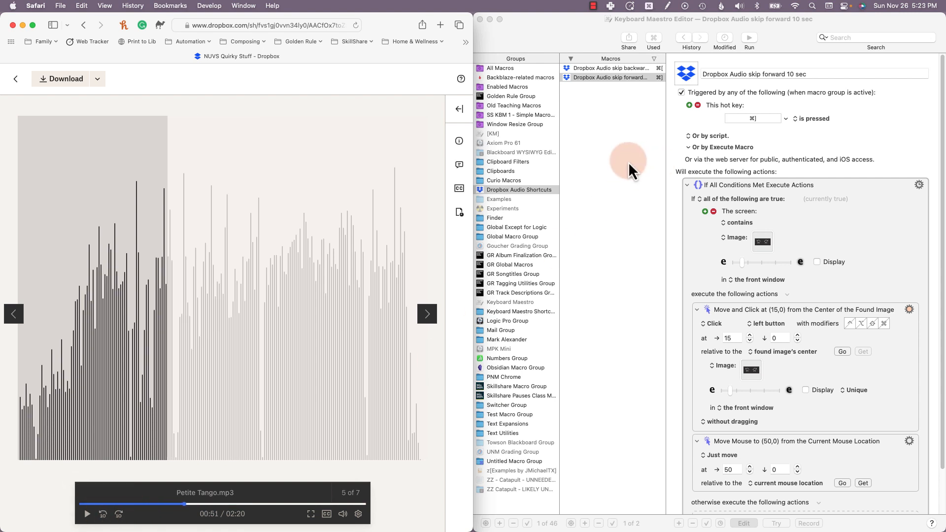
Step: Switch to Keyboard Maestro, review the Dropbox Audio Shortcuts group's settings, and reopen the Dropbox Audio skip forward 10 sec macro
{"action": "left_click", "coordinate": [628, 161]}
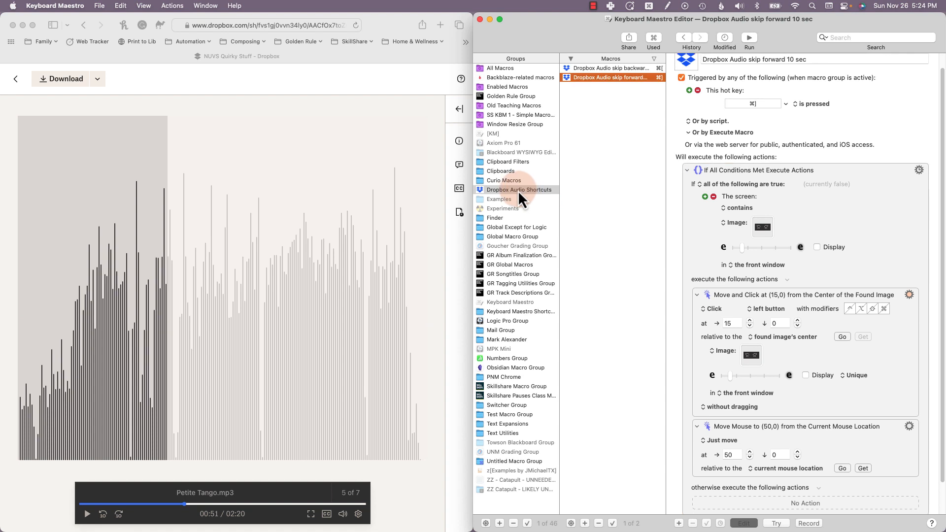
{"action": "left_click", "coordinate": [518, 191]}
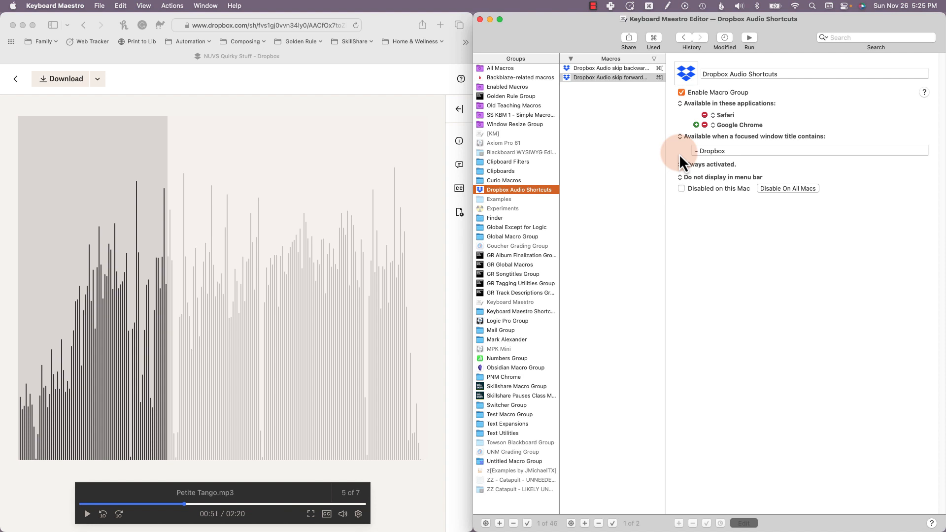
{"action": "left_click", "coordinate": [617, 78]}
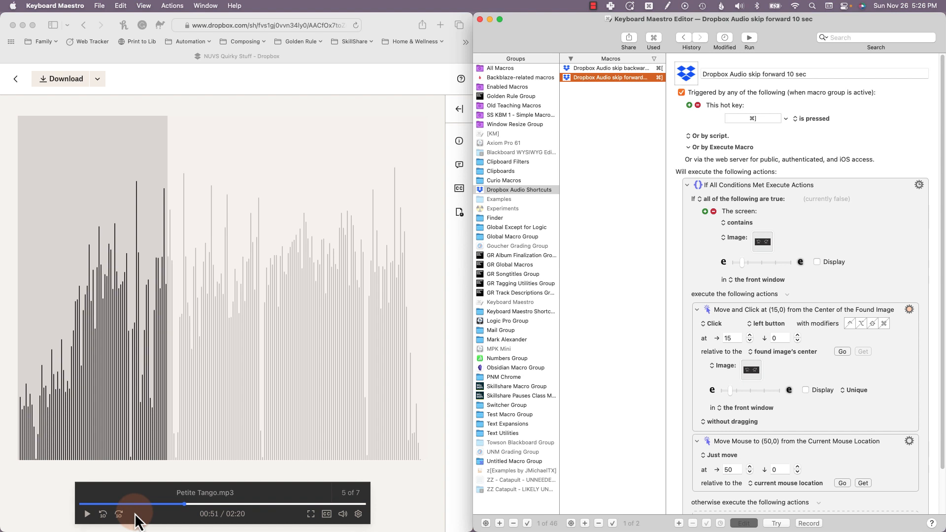
Step: Disable the existing If All Conditions Met action in the skip forward macro
{"action": "left_click", "coordinate": [711, 240]}
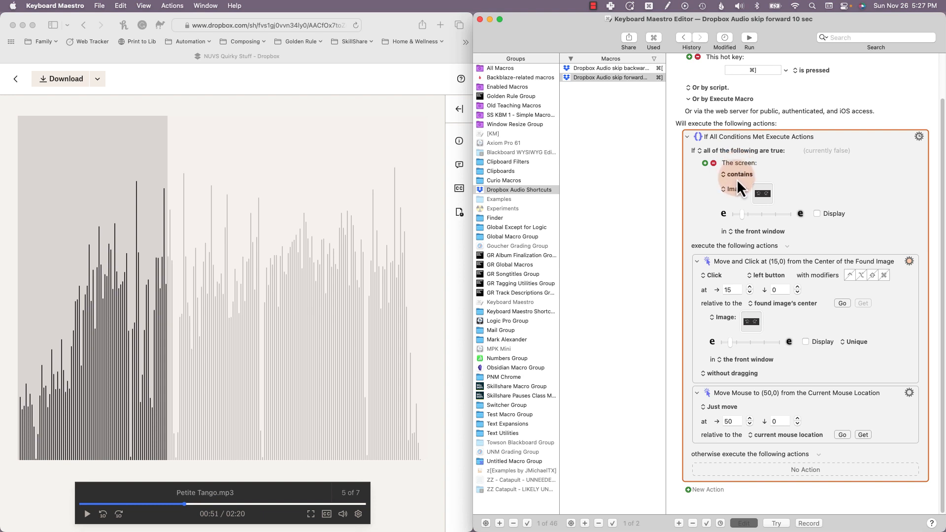
{"action": "left_click", "coordinate": [778, 274]}
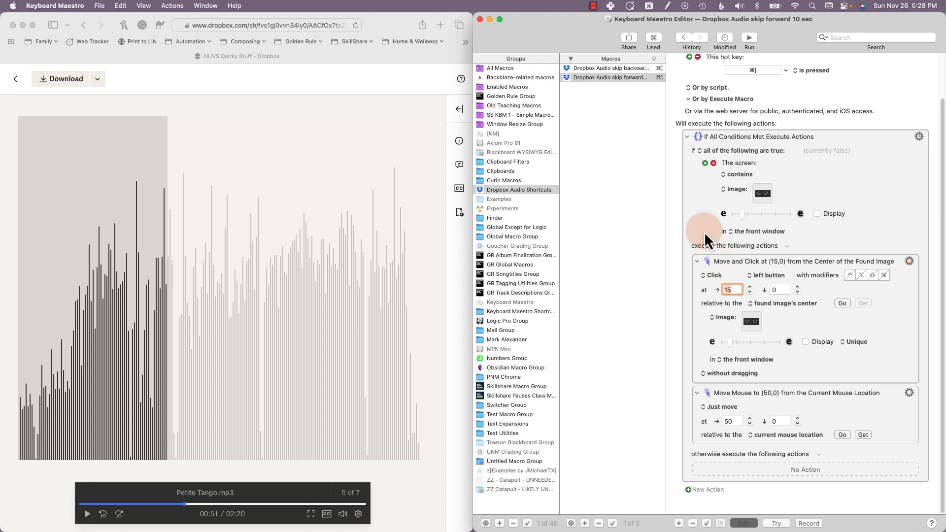
{"action": "left_click", "coordinate": [697, 213]}
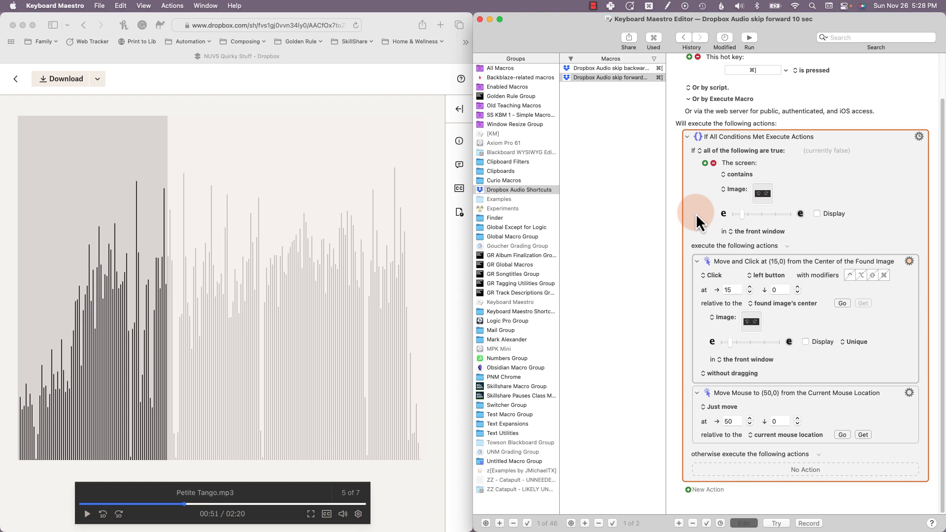
{"action": "right_click", "coordinate": [696, 214]}
{"action": "left_click", "coordinate": [707, 229]}
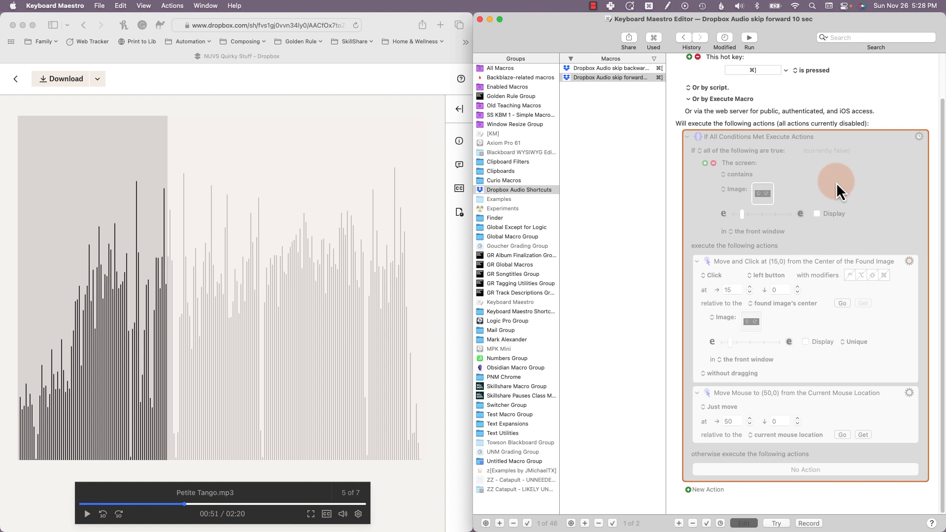
Step: Add an If Then Else action below the disabled one and give it a Found Image condition
{"action": "key", "text": "ctrl+super+a"}
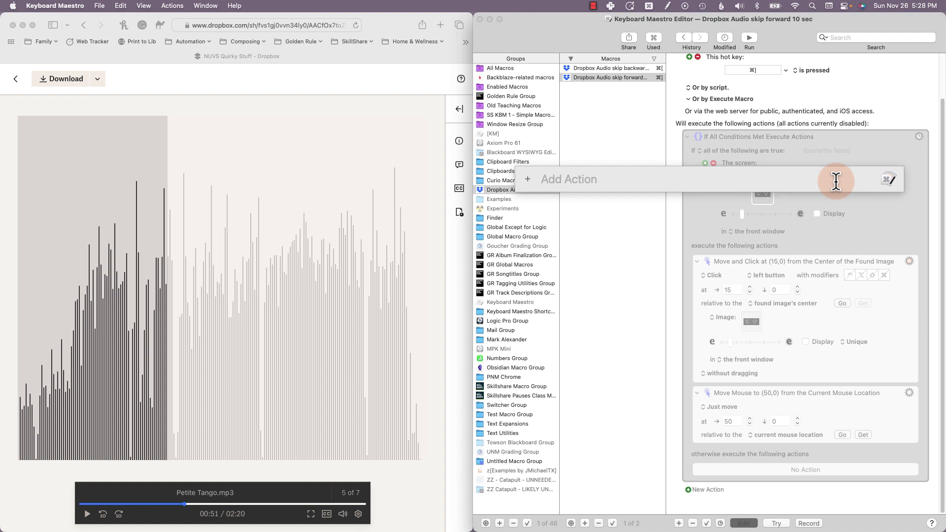
{"action": "type", "text": "if"}
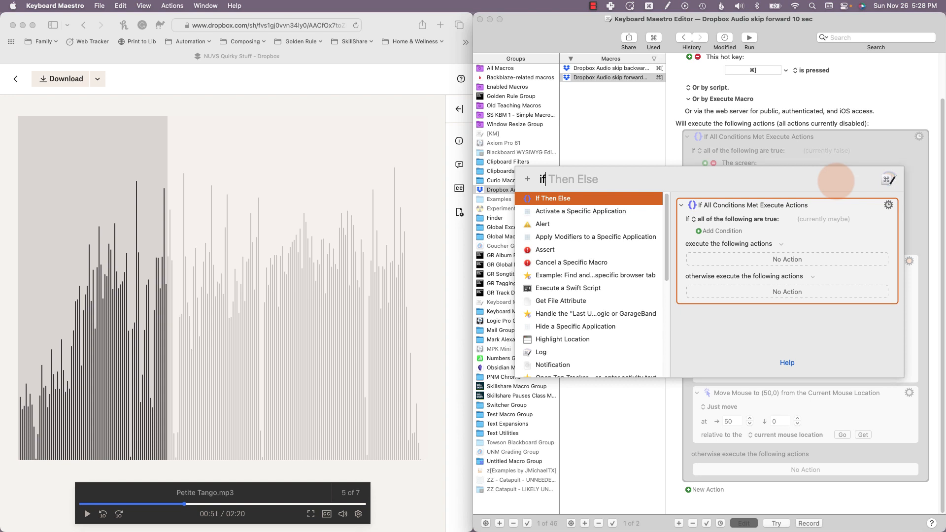
{"action": "key", "text": "Return"}
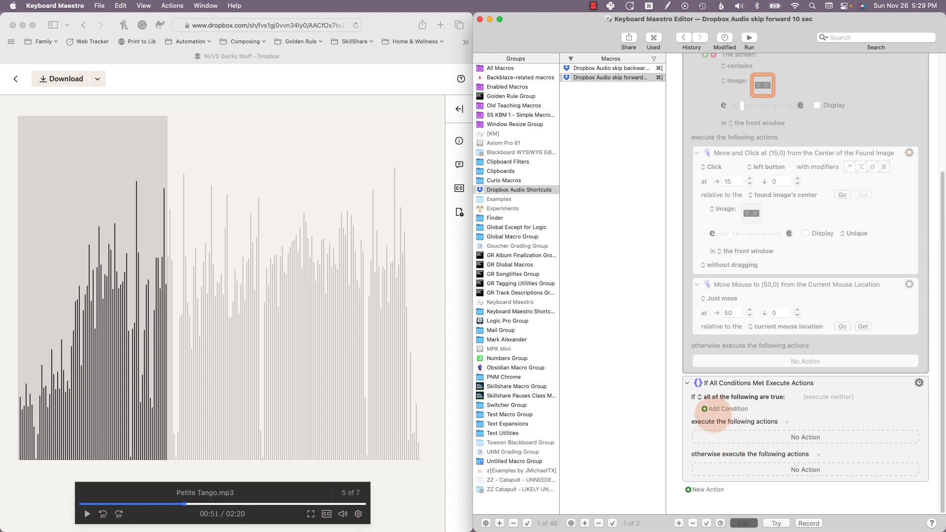
{"action": "left_click", "coordinate": [704, 410]}
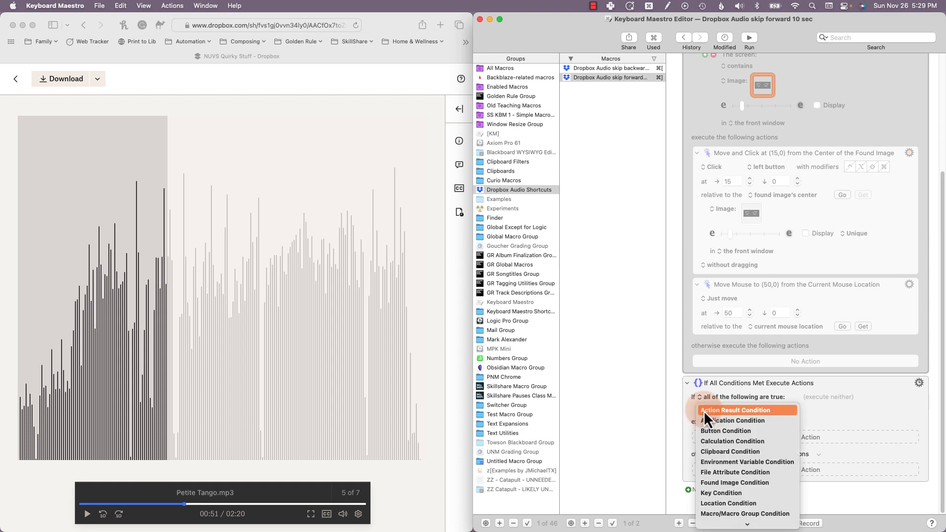
{"action": "left_click", "coordinate": [716, 484]}
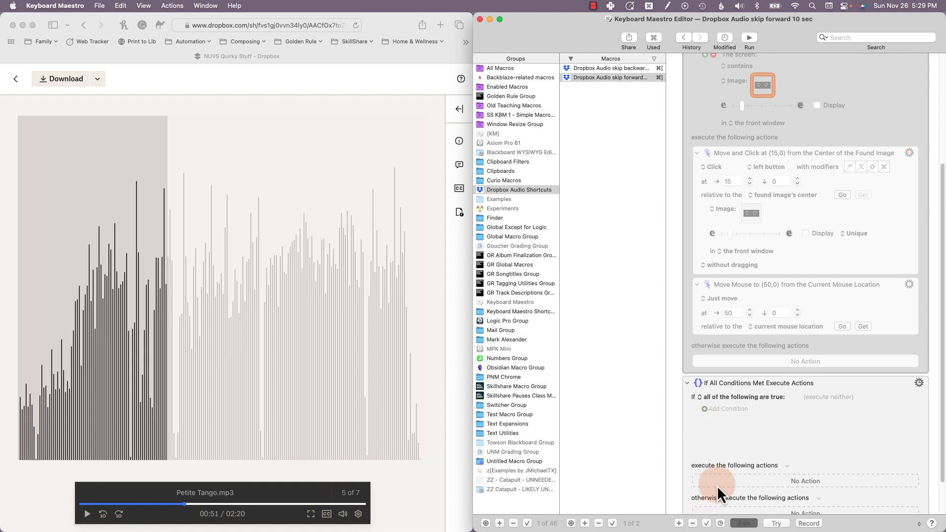
{"action": "scroll", "coordinate": [699, 429], "scroll_direction": "down", "scroll_amount": 3}
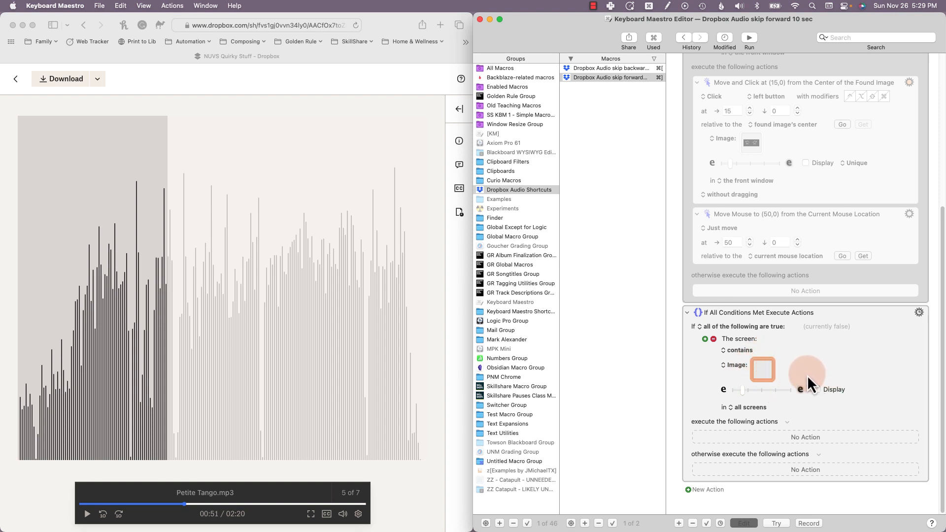
Step: Capture the Dropbox player's two 10-second skip buttons as a screenshot, paste it into the condition's image, and preview it
{"action": "left_click", "coordinate": [52, 480]}
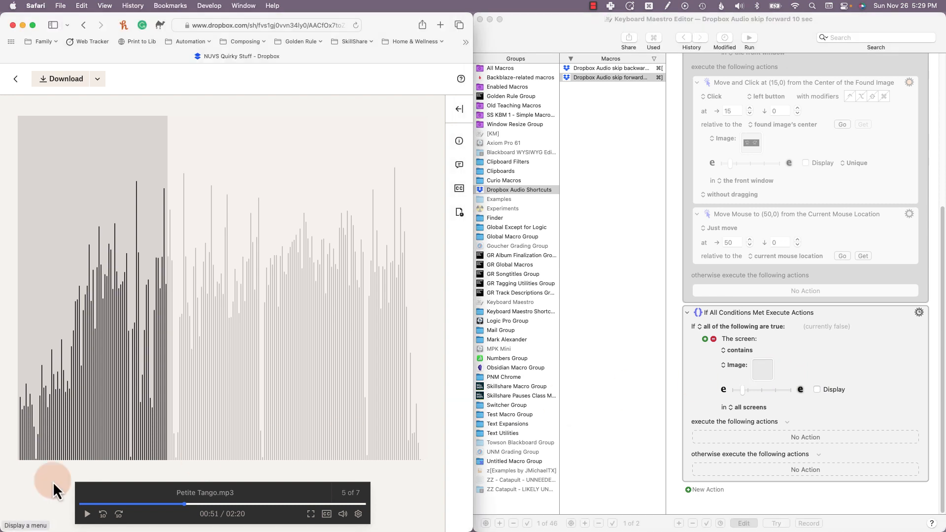
{"action": "key", "text": "super+shift+4"}
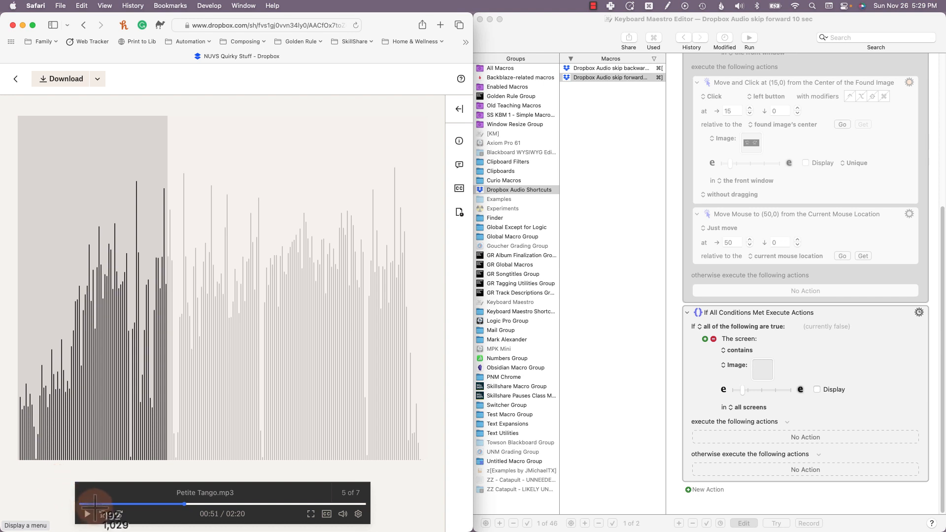
{"action": "left_click_drag", "start_coordinate": [95, 507], "coordinate": [128, 523]}
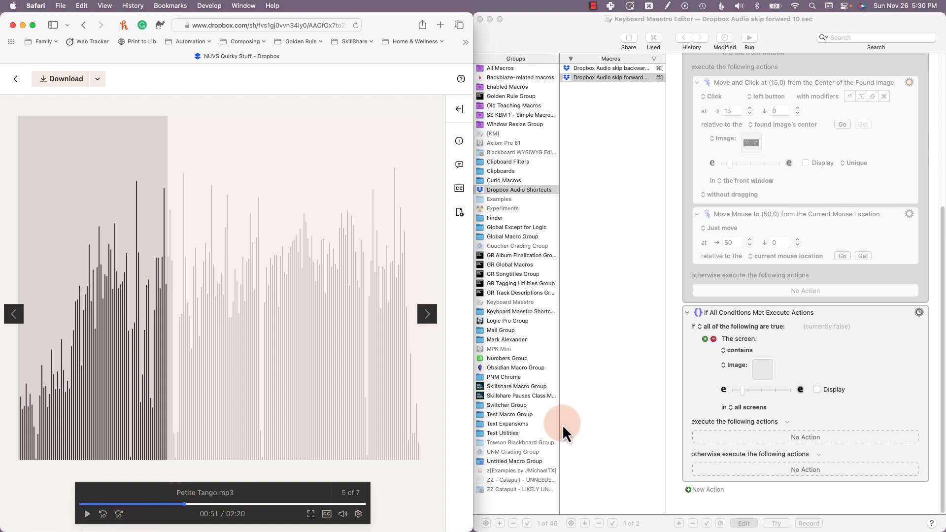
{"action": "left_click", "coordinate": [763, 373]}
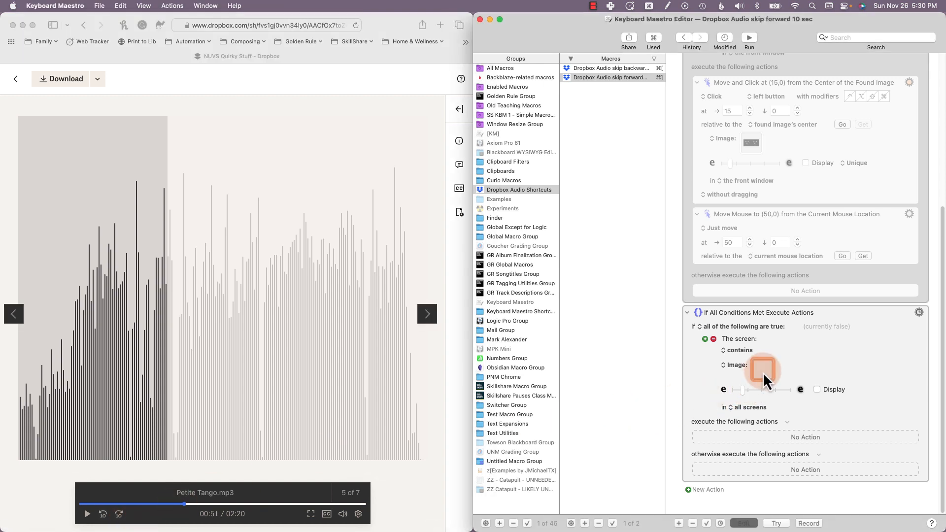
{"action": "key", "text": "cmd+v"}
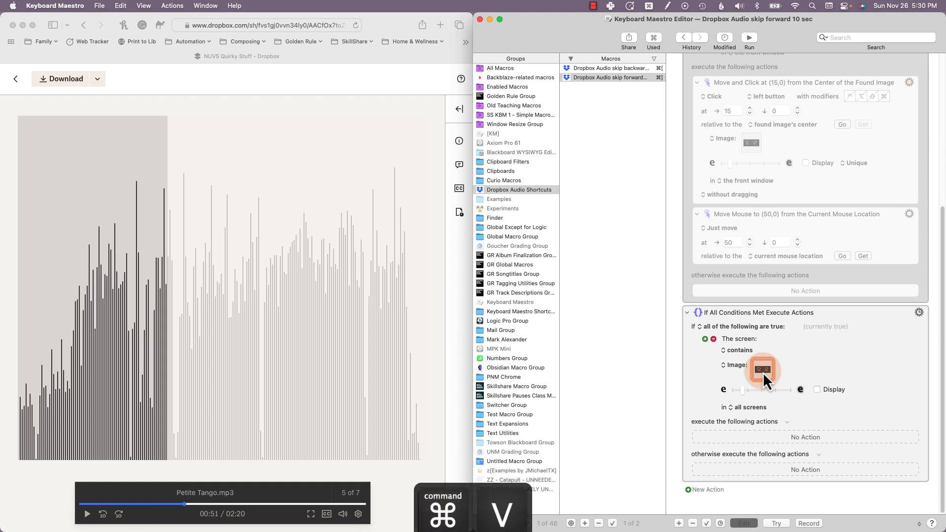
{"action": "double_click", "coordinate": [762, 371]}
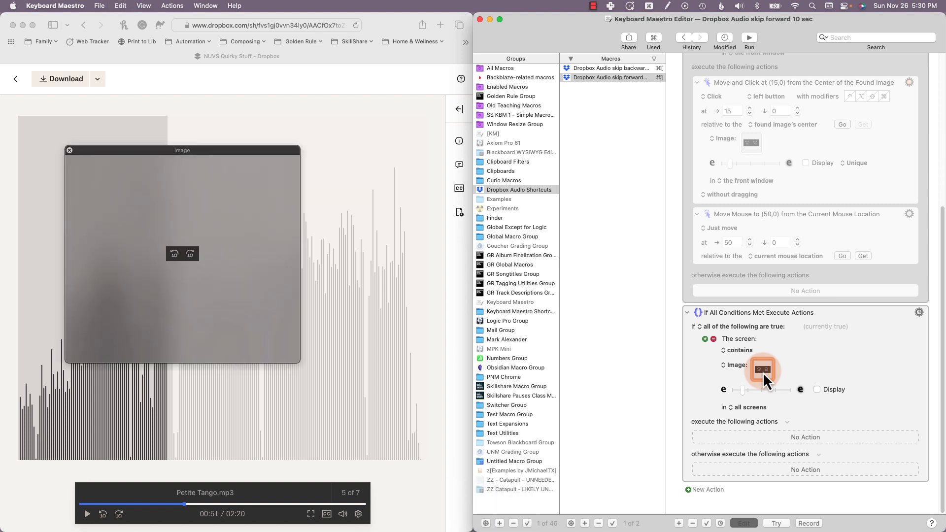
{"action": "key", "text": "space"}
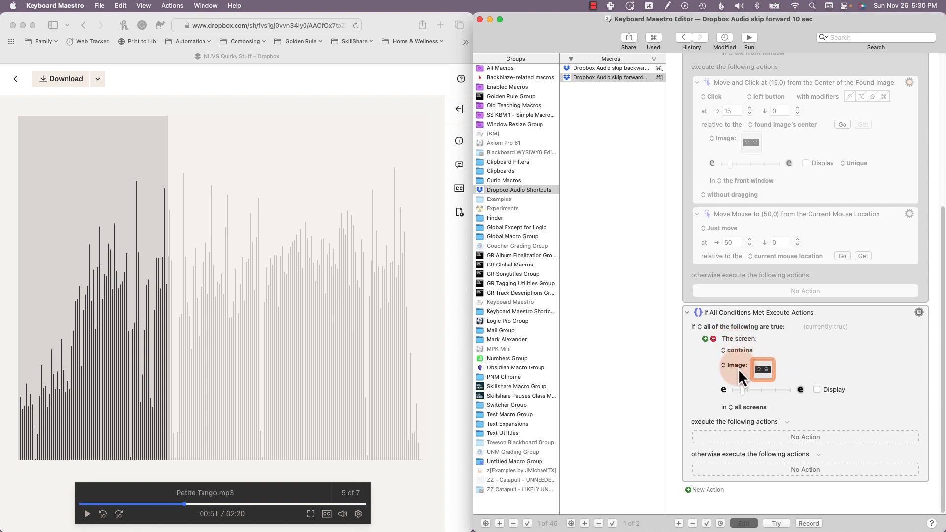
Step: Limit the condition's image search to the front window and show the list of available actions
{"action": "left_click", "coordinate": [743, 409]}
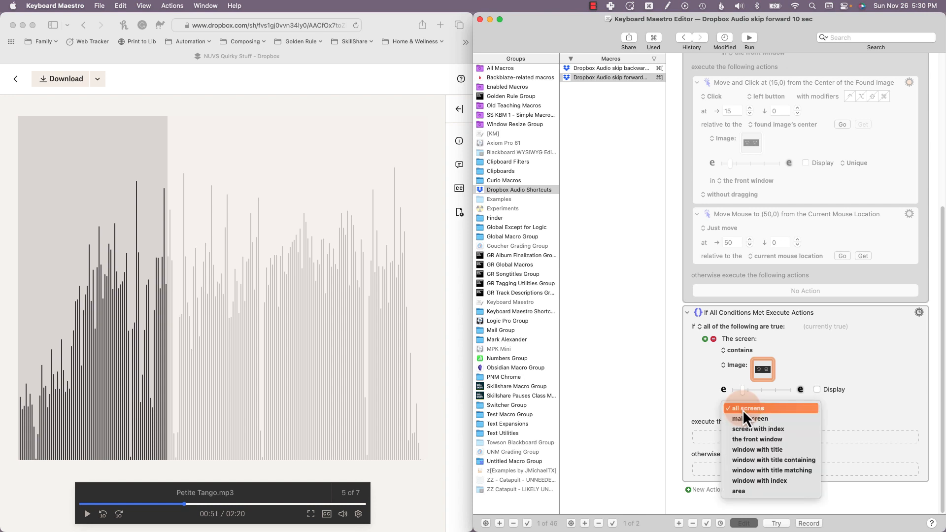
{"action": "left_click", "coordinate": [743, 439]}
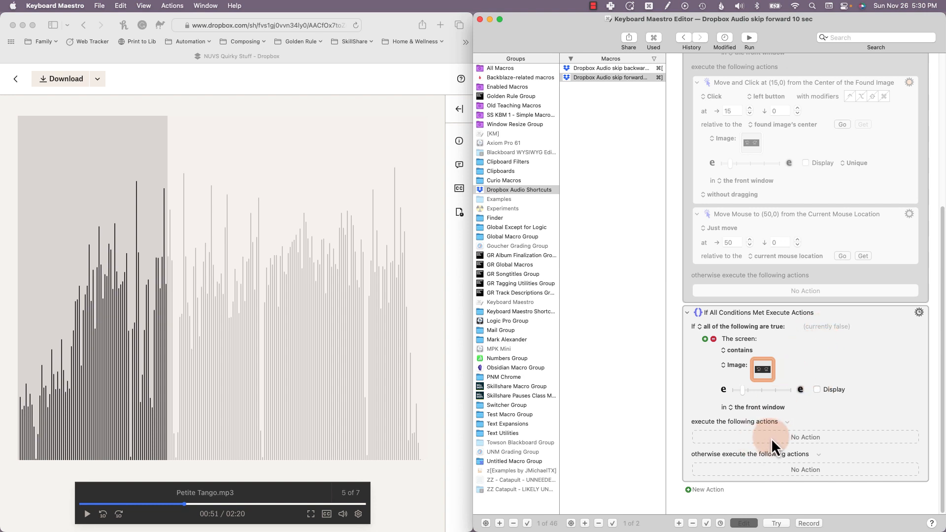
{"action": "key", "text": "super+k"}
{"action": "left_click", "coordinate": [774, 470]}
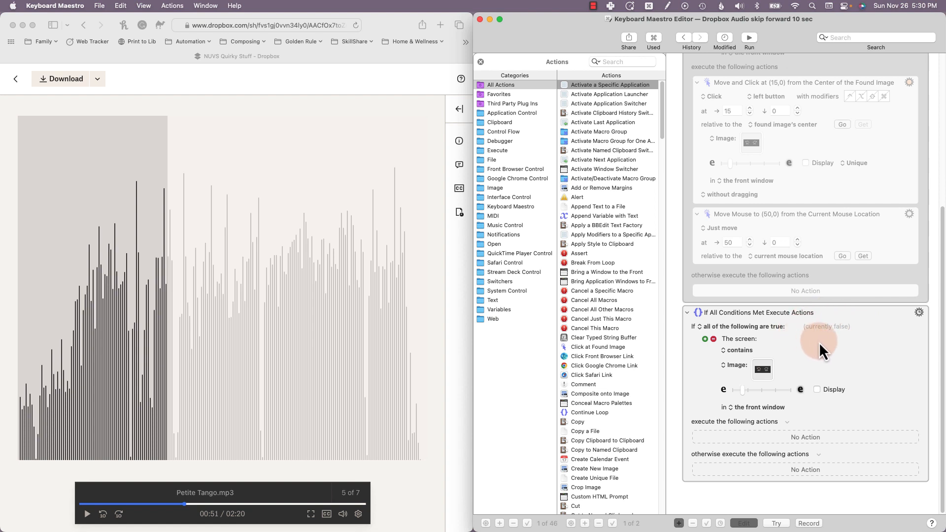
Step: Check the condition's image match on the Dropbox page with Display enabled, and turn Display off again
{"action": "left_click", "coordinate": [380, 28]}
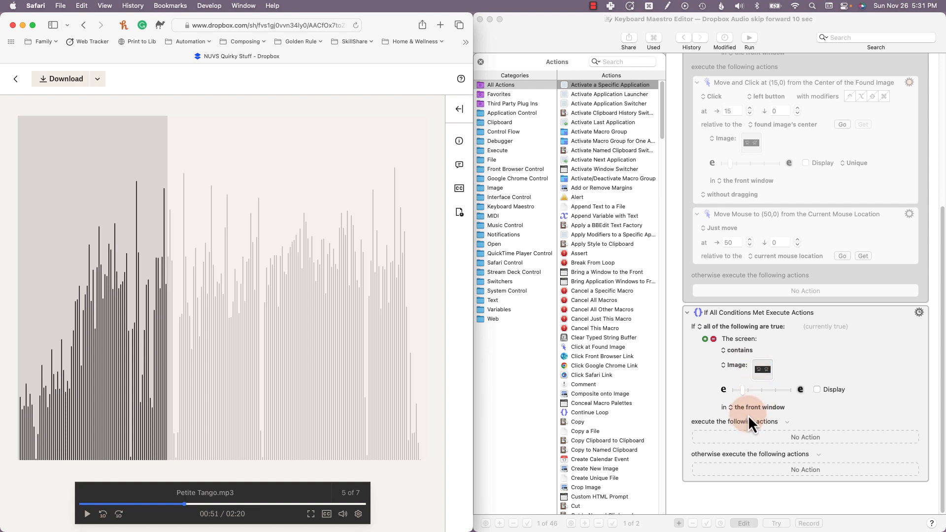
{"action": "left_click", "coordinate": [816, 389]}
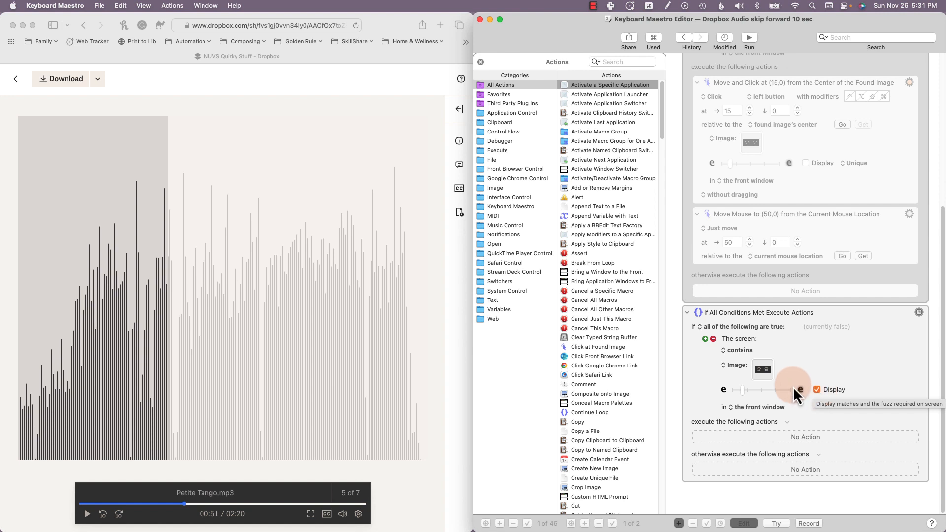
{"action": "left_click", "coordinate": [363, 81]}
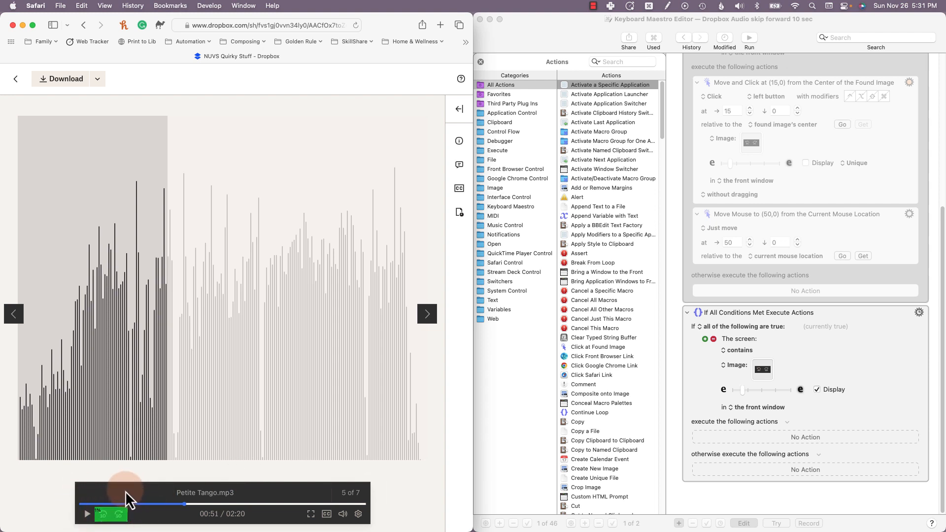
{"action": "left_click", "coordinate": [816, 390]}
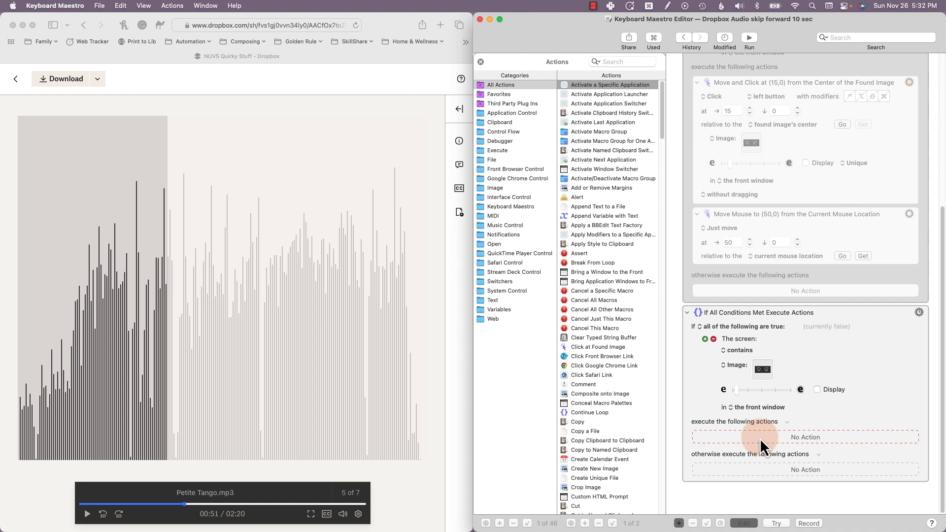
Step: Add a Click at Found Image action to the condition's execute section, paste the skip buttons image into it, and preview the click point
{"action": "key", "text": "ctrl+super+a"}
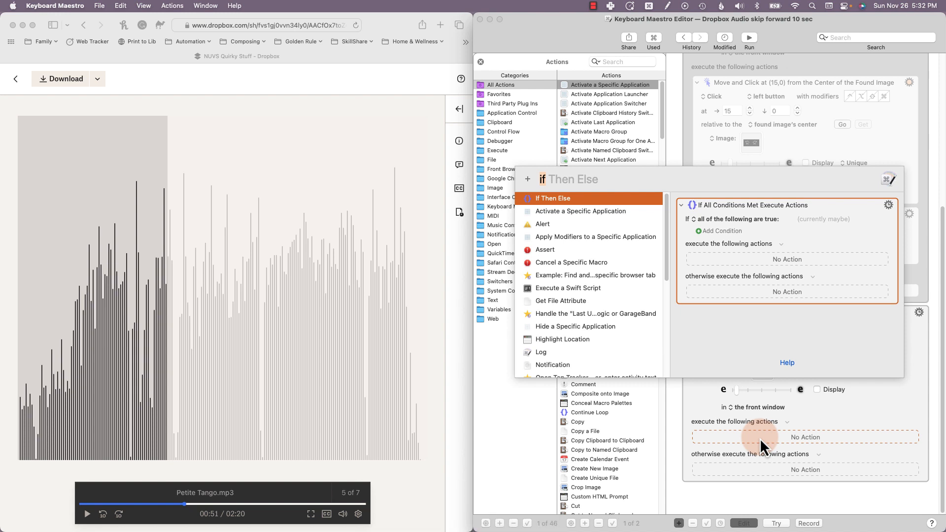
{"action": "type", "text": "click"}
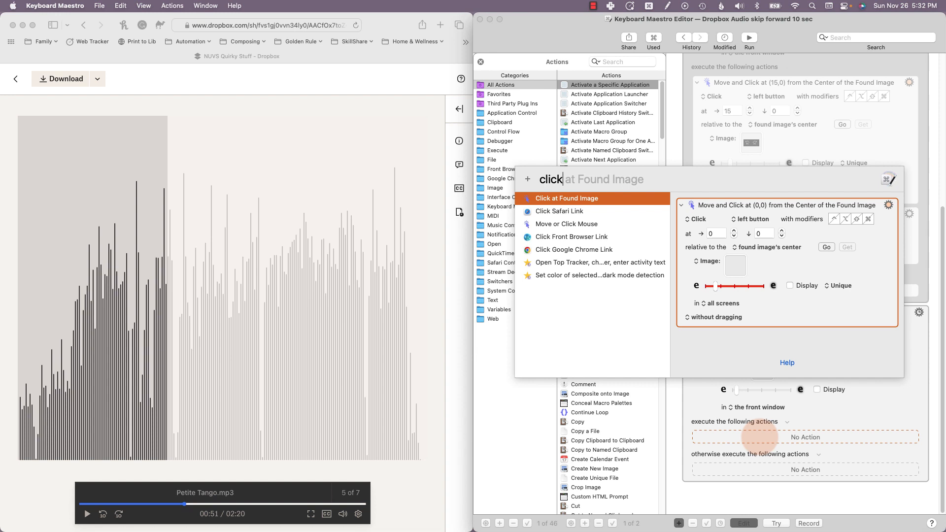
{"action": "key", "text": "Return"}
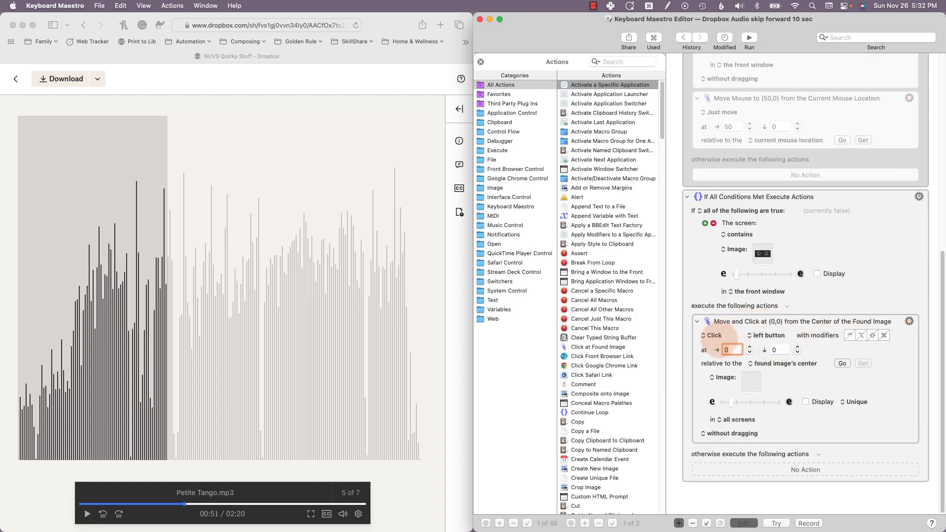
{"action": "left_click", "coordinate": [751, 380]}
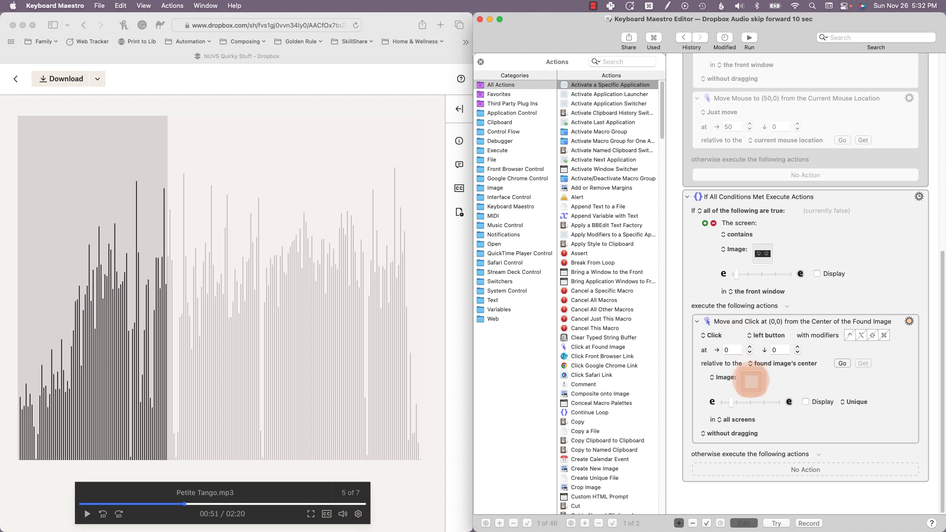
{"action": "key", "text": "cmd+v"}
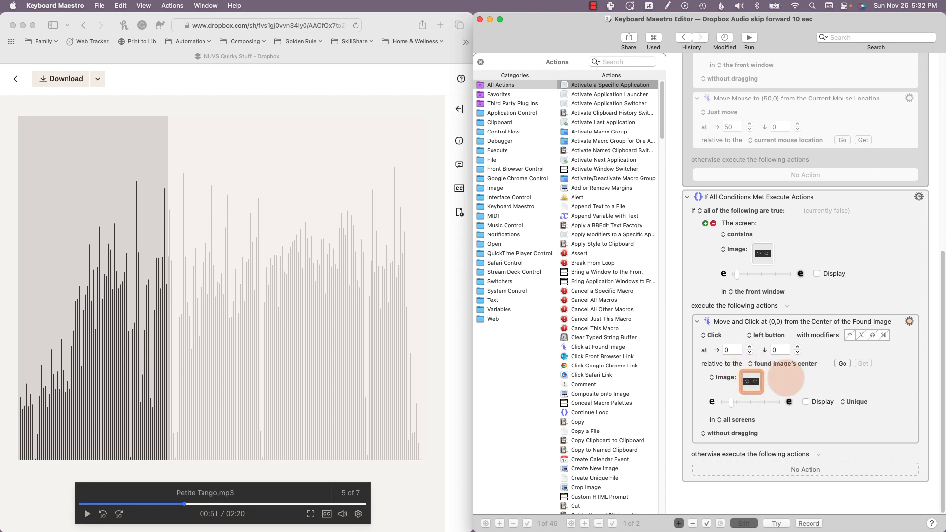
{"action": "key", "text": "space"}
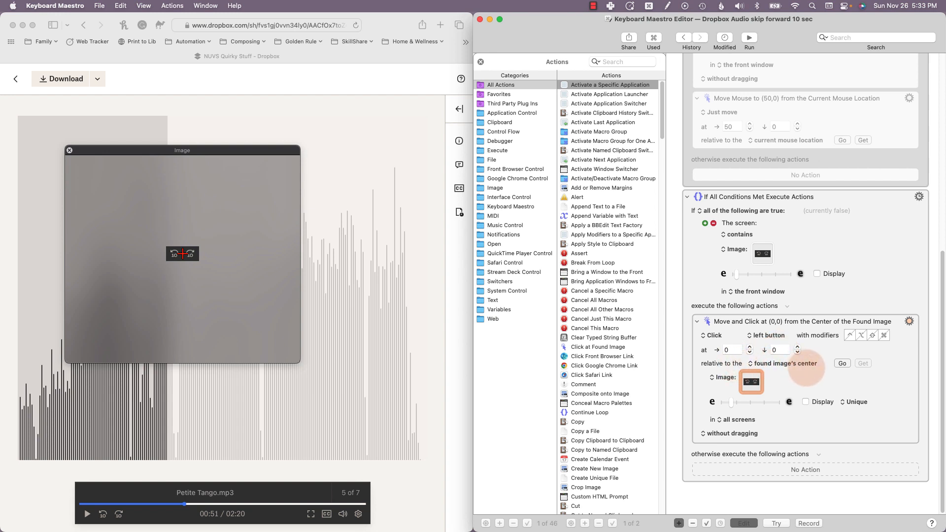
Step: Try the found image's top right corner as the click's reference point and return it to the found image's center
{"action": "left_click", "coordinate": [798, 364]}
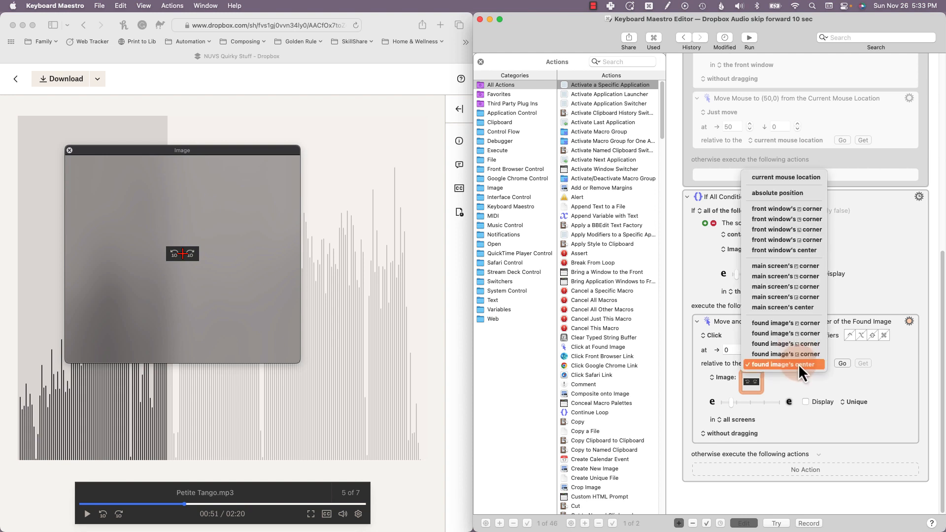
{"action": "left_click", "coordinate": [801, 336]}
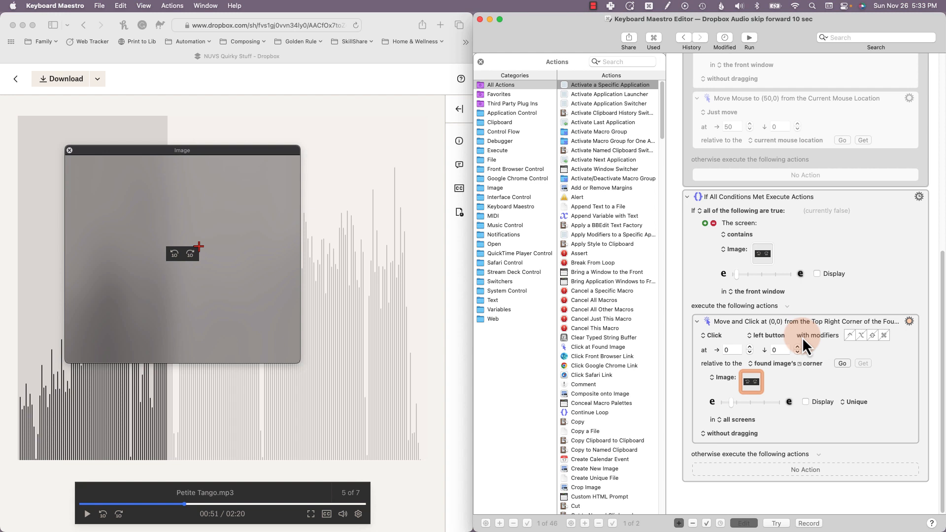
{"action": "left_click", "coordinate": [779, 364]}
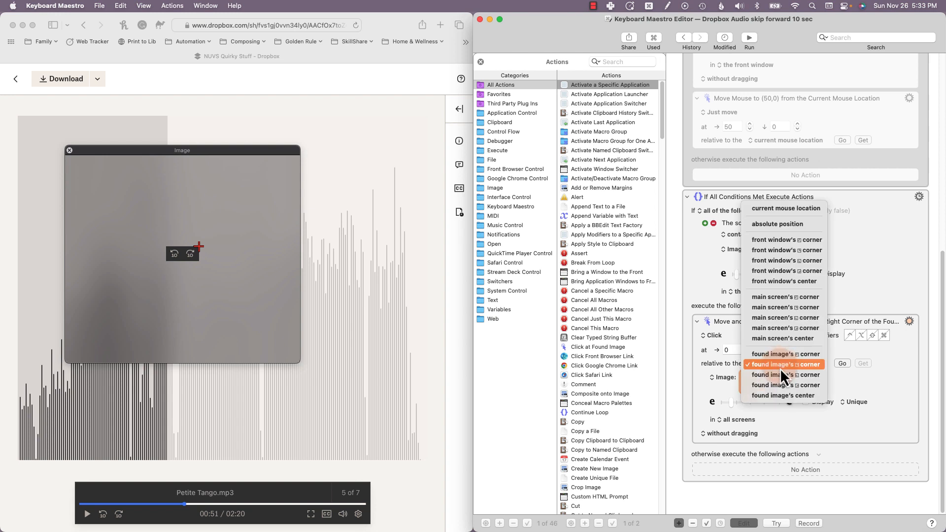
{"action": "left_click", "coordinate": [779, 395]}
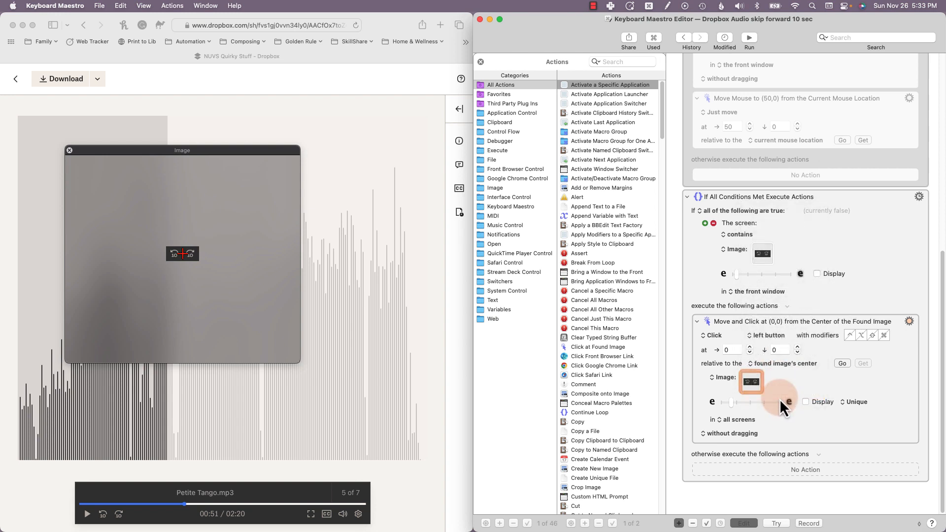
Step: Set the click's horizontal offset to 20, check it in the image preview, and limit its image search to the front window
{"action": "left_click", "coordinate": [729, 349]}
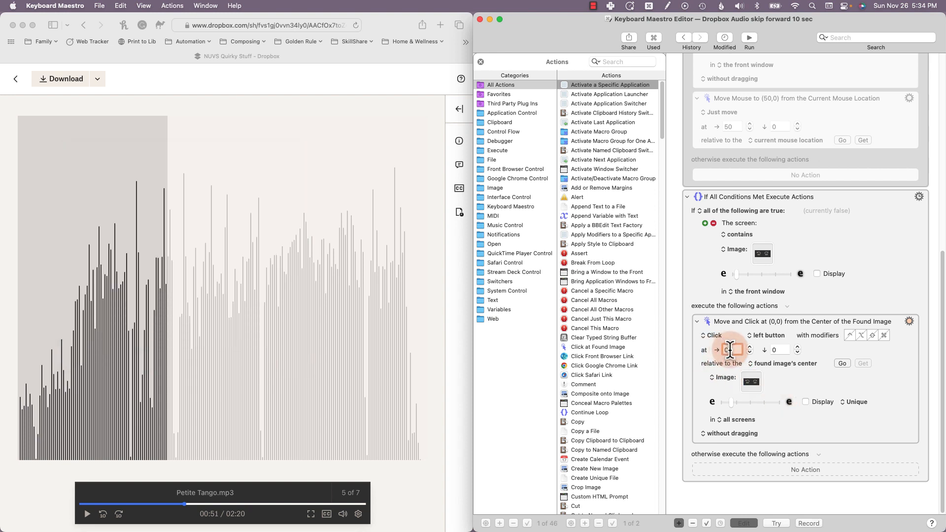
{"action": "key", "text": "BackSpace"}
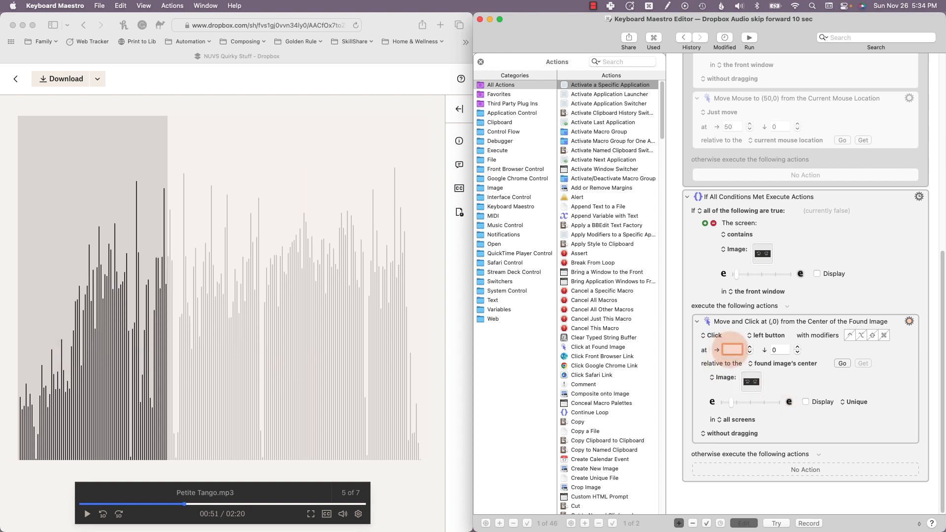
{"action": "type", "text": "20"}
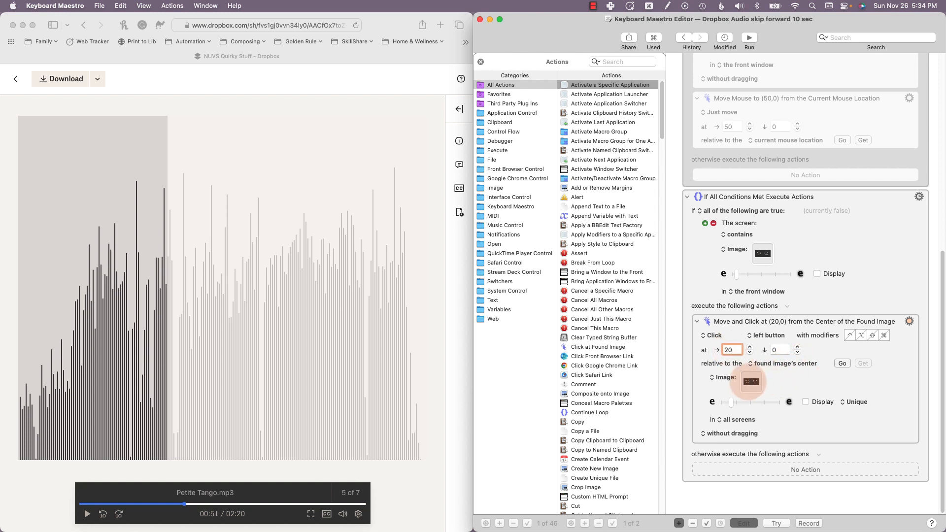
{"action": "left_click", "coordinate": [751, 381]}
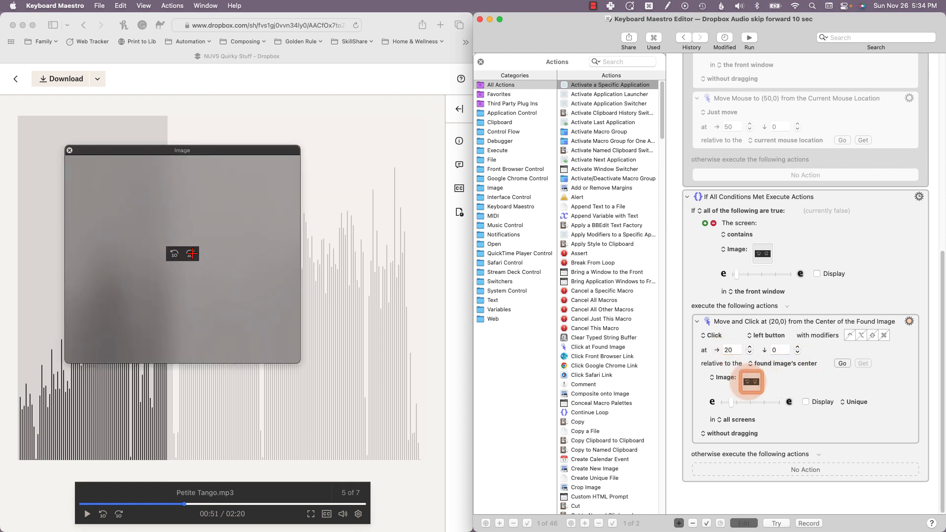
{"action": "left_click", "coordinate": [69, 150]}
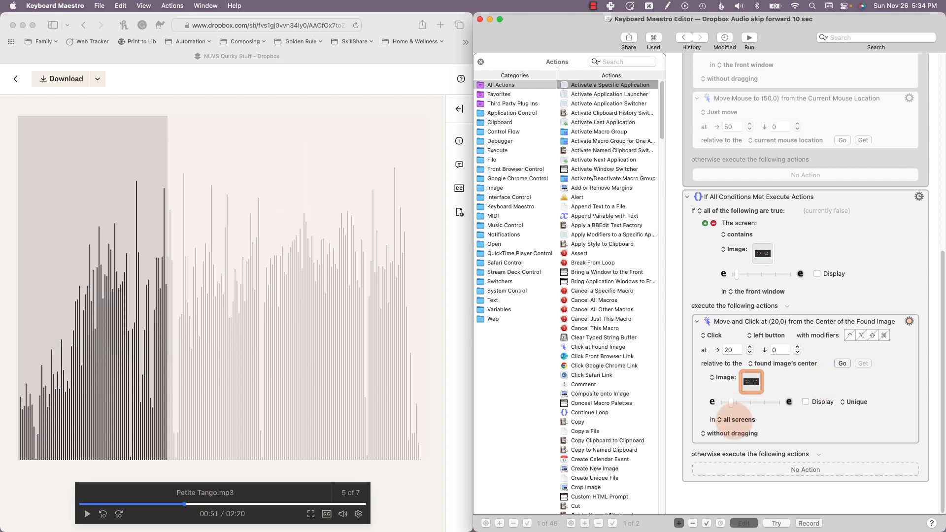
{"action": "left_click", "coordinate": [734, 419]}
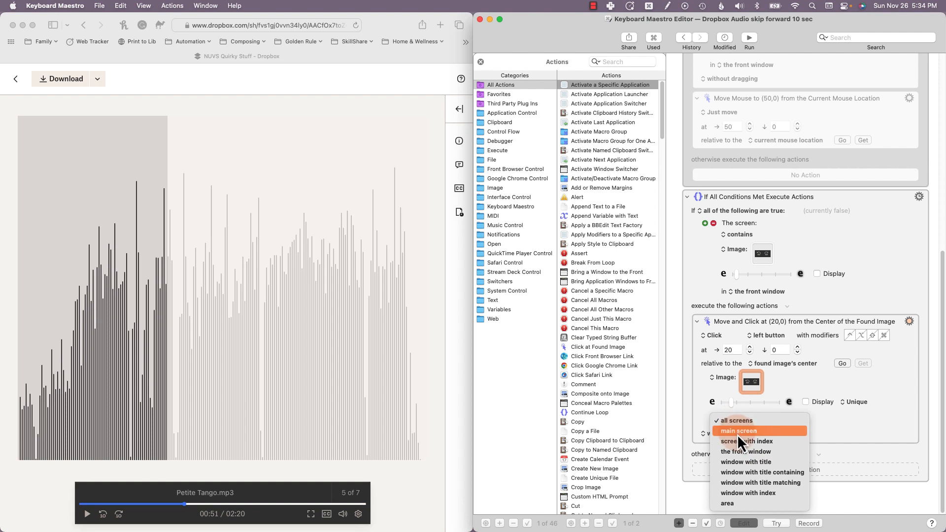
{"action": "left_click", "coordinate": [745, 456]}
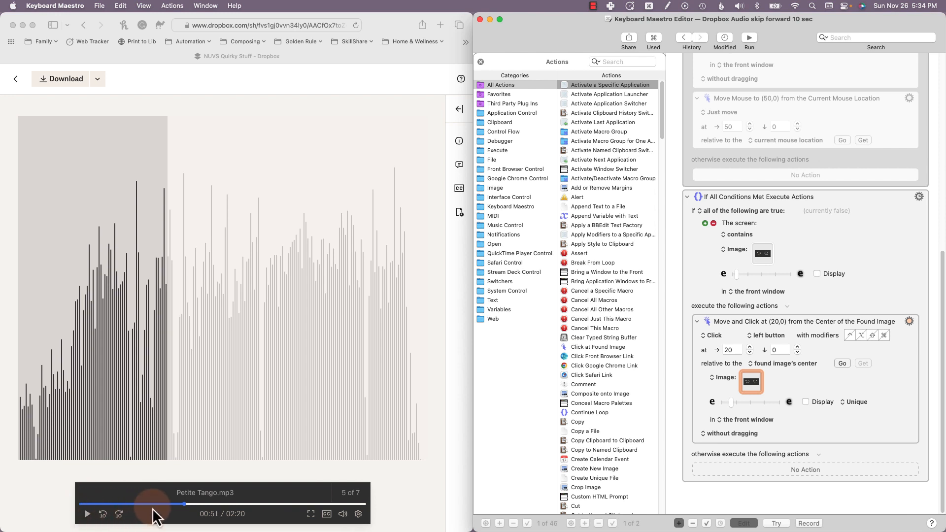
Step: Duplicate the Click at Found Image action and set the copy to Just move
{"action": "left_click", "coordinate": [809, 428]}
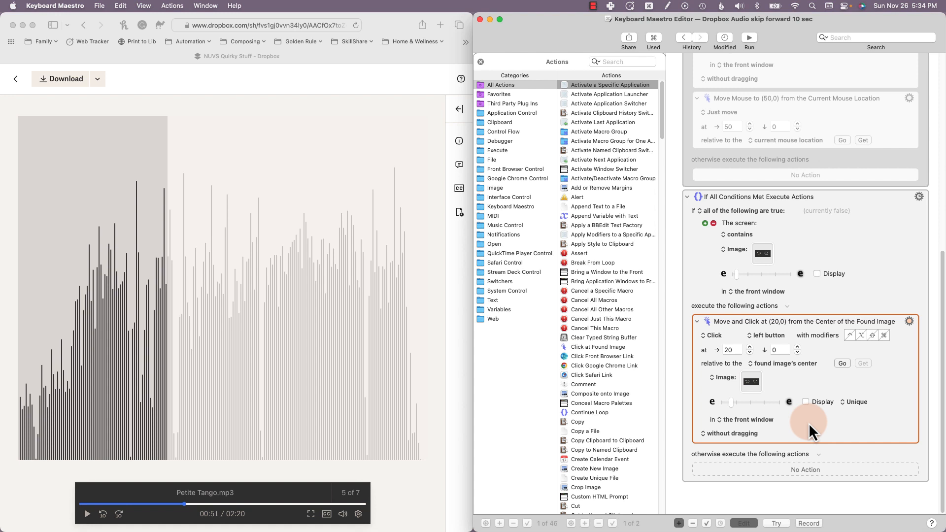
{"action": "key", "text": "super+d"}
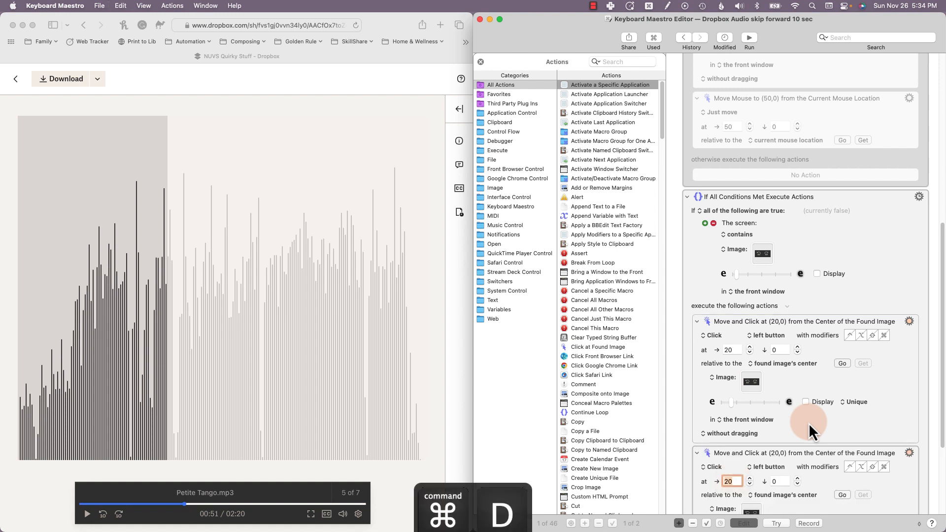
{"action": "scroll", "coordinate": [808, 422], "scroll_direction": "down", "scroll_amount": 5}
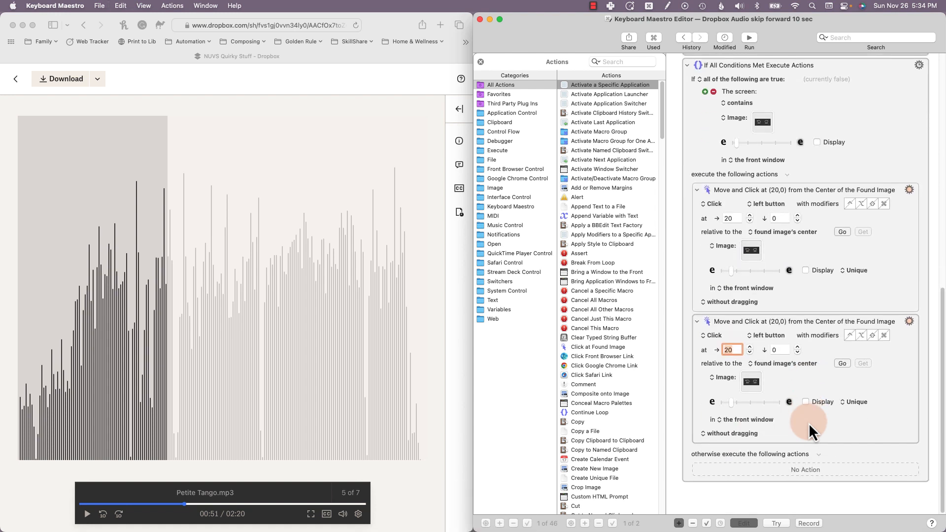
{"action": "left_click", "coordinate": [710, 336]}
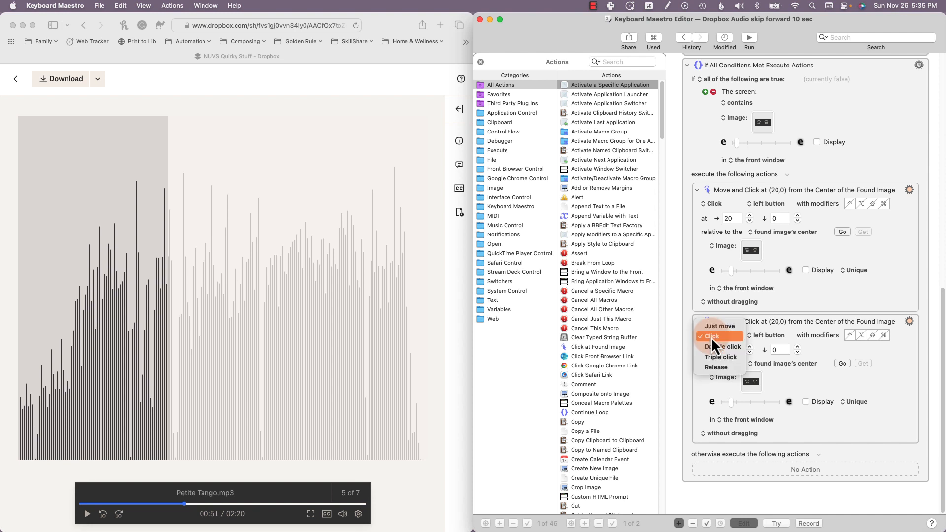
{"action": "left_click", "coordinate": [713, 327]}
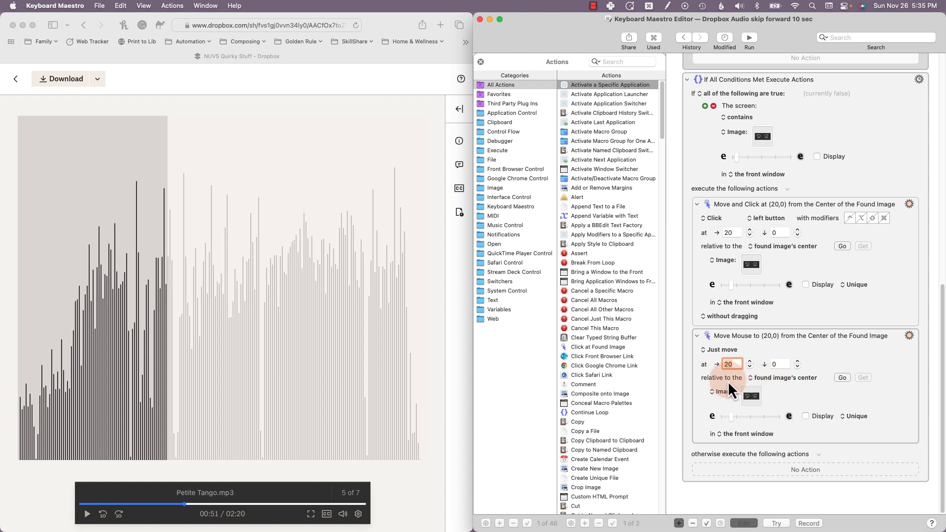
Step: Make the mouse move relative to the current mouse location with a horizontal offset of 50
{"action": "left_click", "coordinate": [777, 379]}
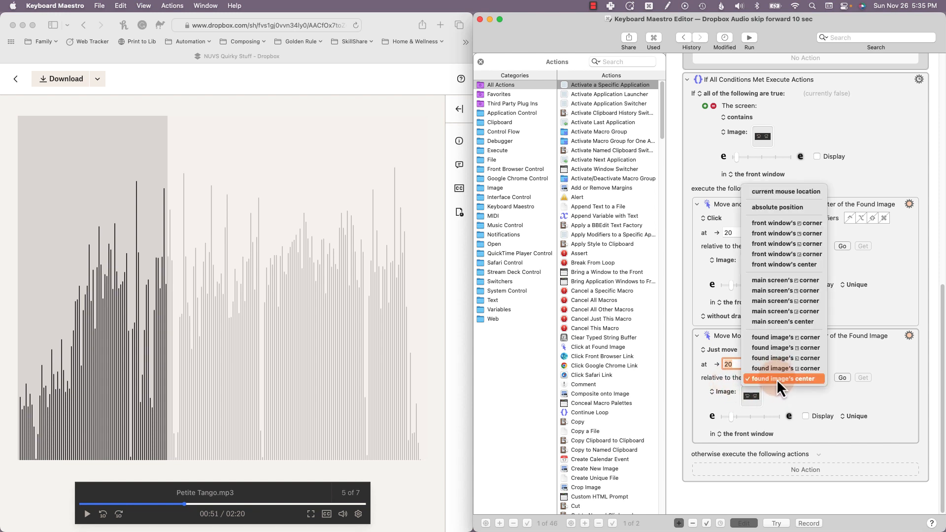
{"action": "left_click", "coordinate": [788, 191]}
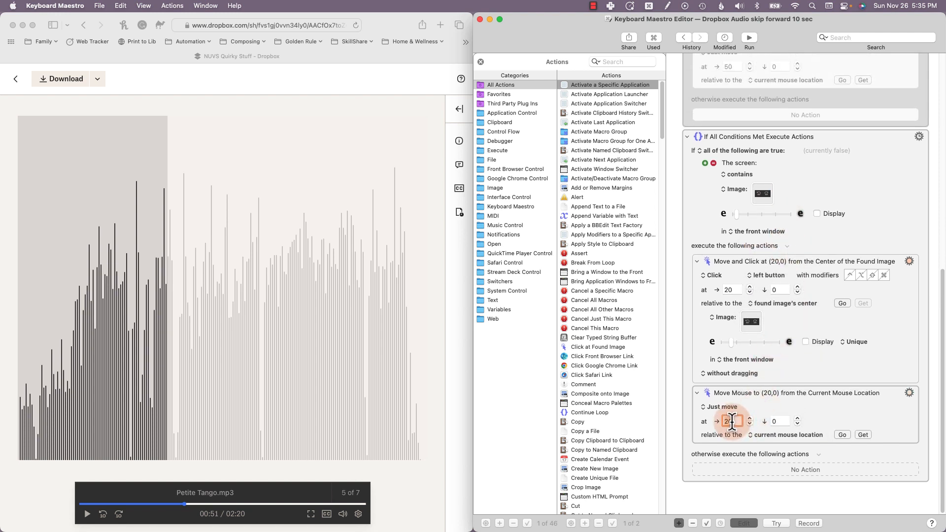
{"action": "type", "text": "50"}
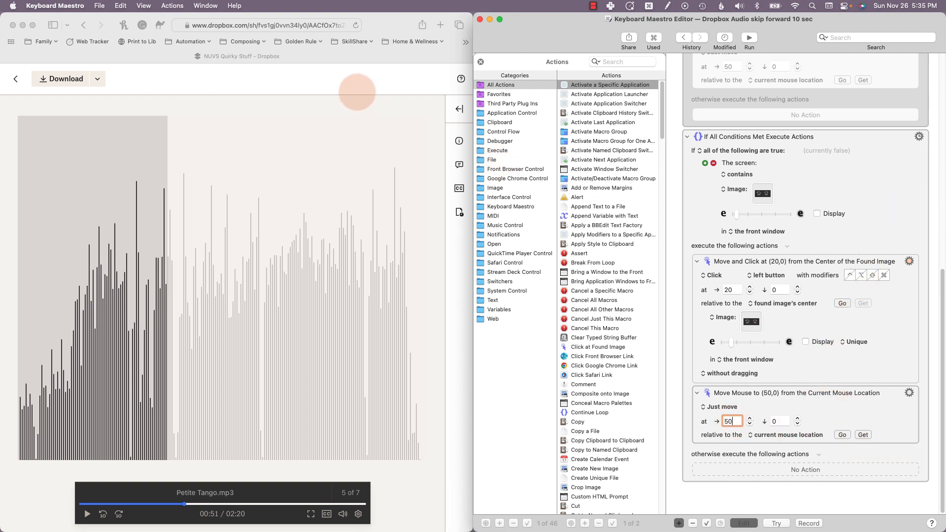
Step: Switch to the Dropbox page in Safari and run the macro four times to skip Petite Tango.mp3 forward in 10-second jumps
{"action": "left_click", "coordinate": [358, 96]}
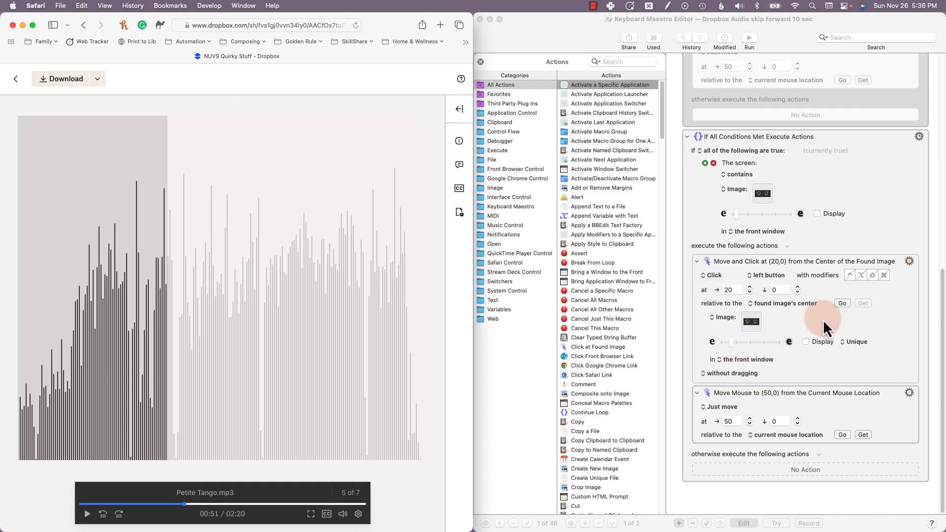
{"action": "left_click", "coordinate": [121, 514]}
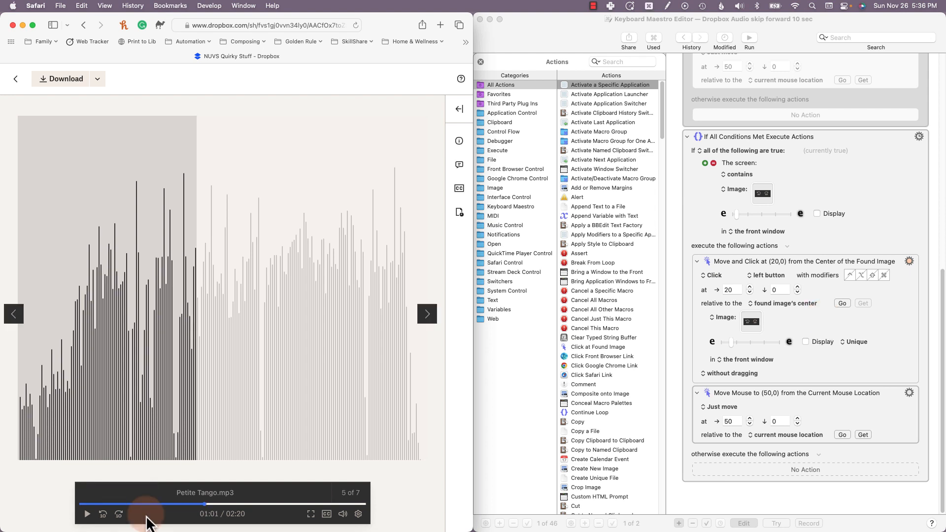
{"action": "key", "text": "Right"}
{"action": "key", "text": "Right"}
{"action": "key", "text": "Right"}
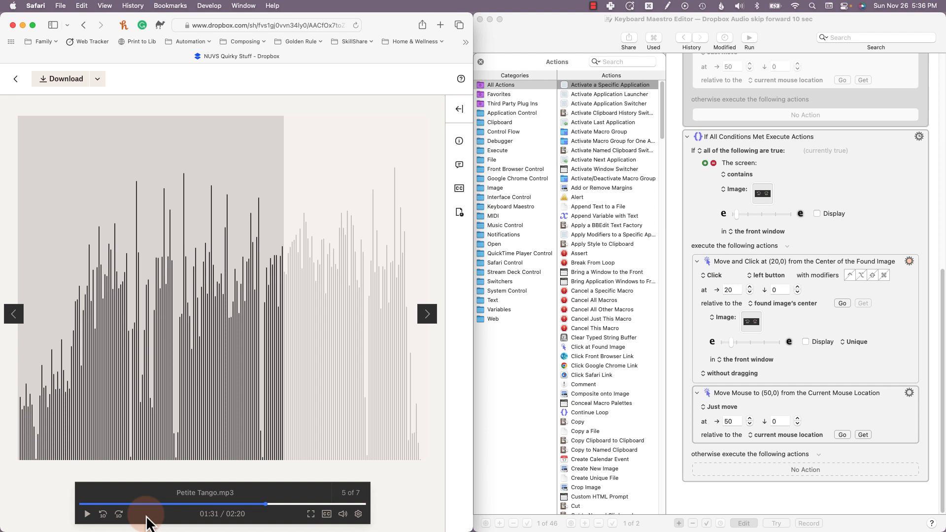
Step: Switch back to Keyboard Maestro, search the insertable actions for "browser", look through them, and close the search without adding any
{"action": "left_click", "coordinate": [702, 191]}
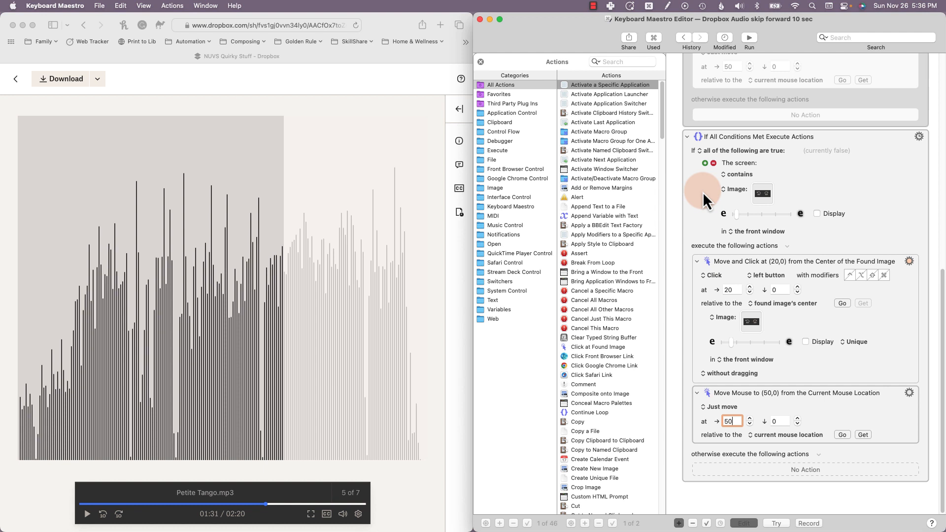
{"action": "key", "text": "ctrl+super+a"}
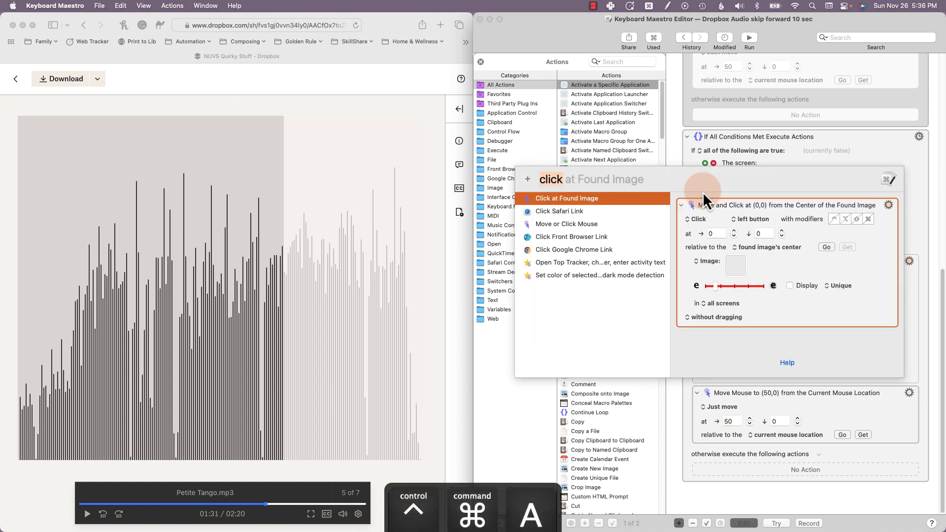
{"action": "type", "text": "br"}
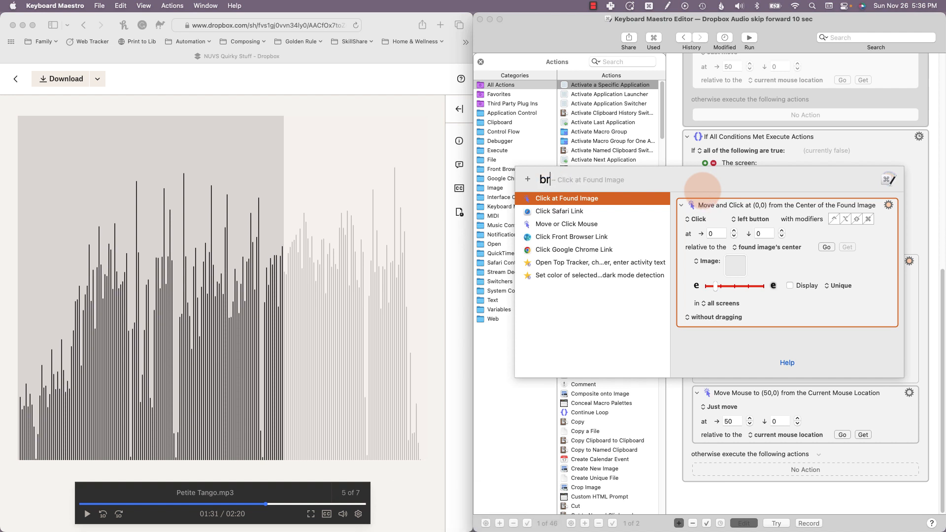
{"action": "type", "text": "owser"}
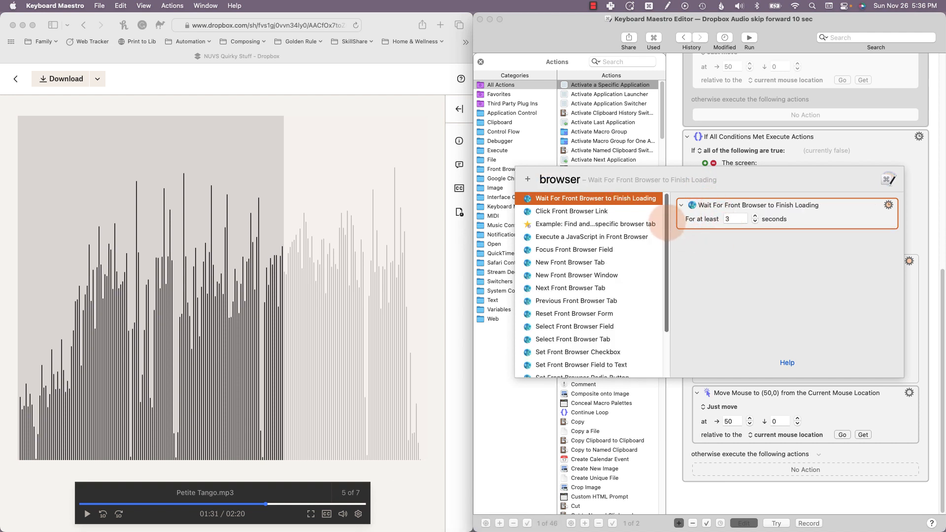
{"action": "left_click_drag", "start_coordinate": [665, 232], "coordinate": [665, 202]}
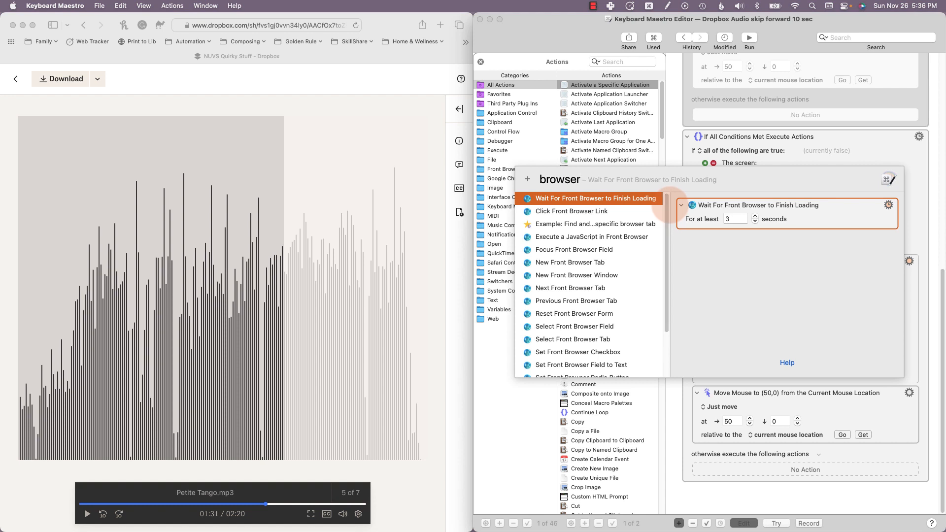
{"action": "left_click", "coordinate": [673, 146]}
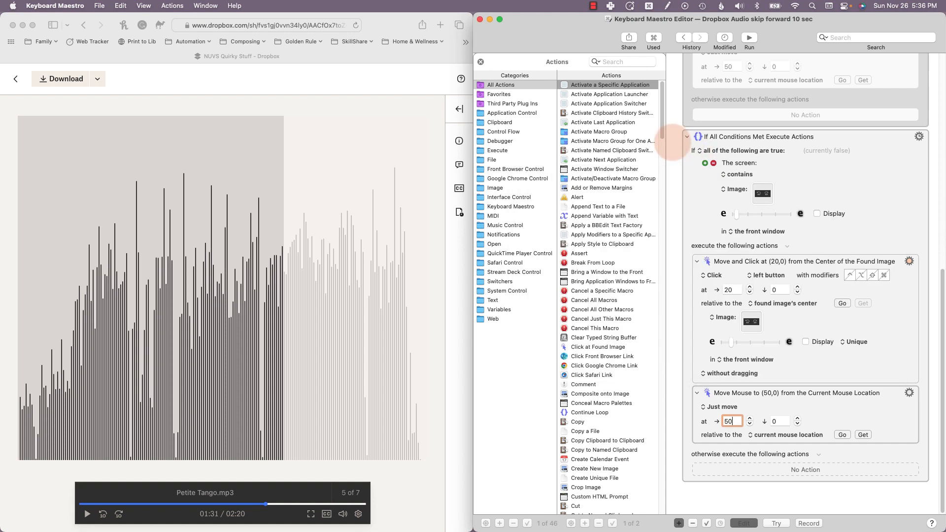
{"action": "scroll", "coordinate": [672, 146], "scroll_direction": "up", "scroll_amount": 10}
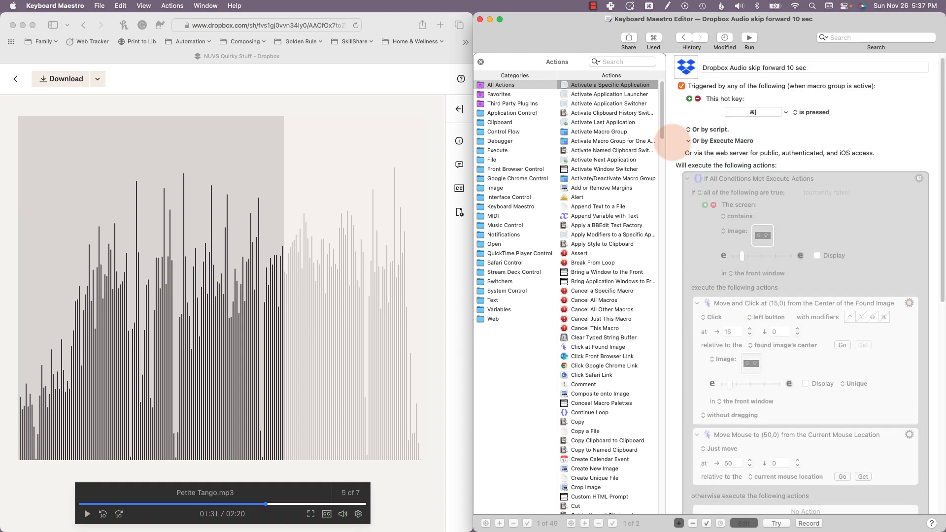
{"action": "scroll", "coordinate": [808, 300], "scroll_direction": "down", "scroll_amount": 10}
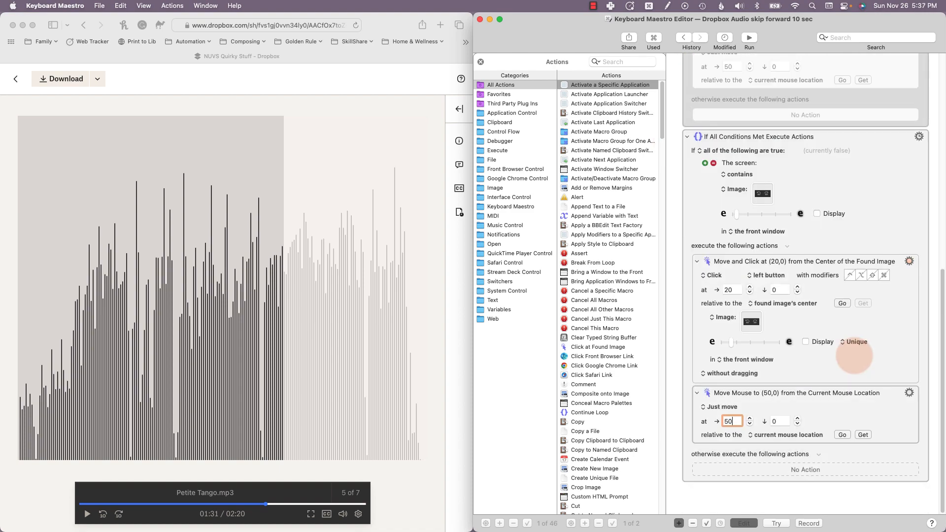
{"action": "scroll", "coordinate": [854, 355], "scroll_direction": "up", "scroll_amount": 3}
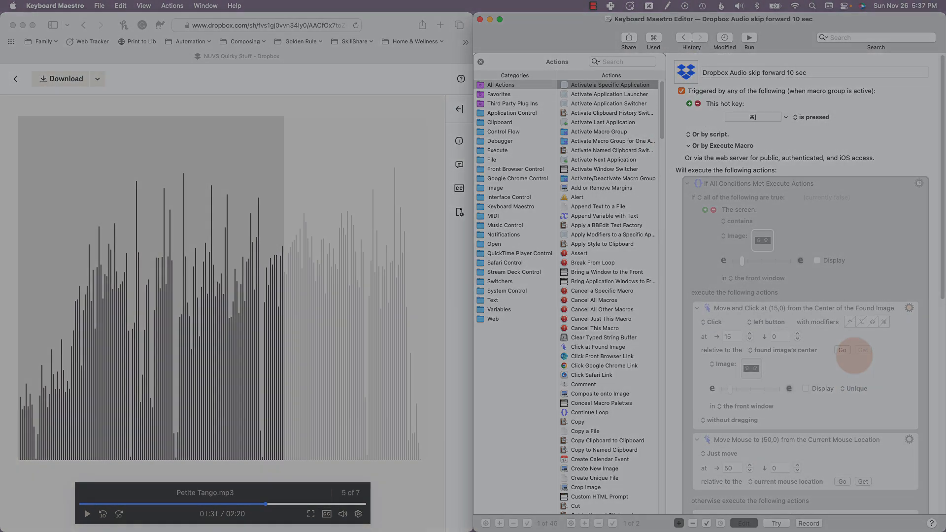